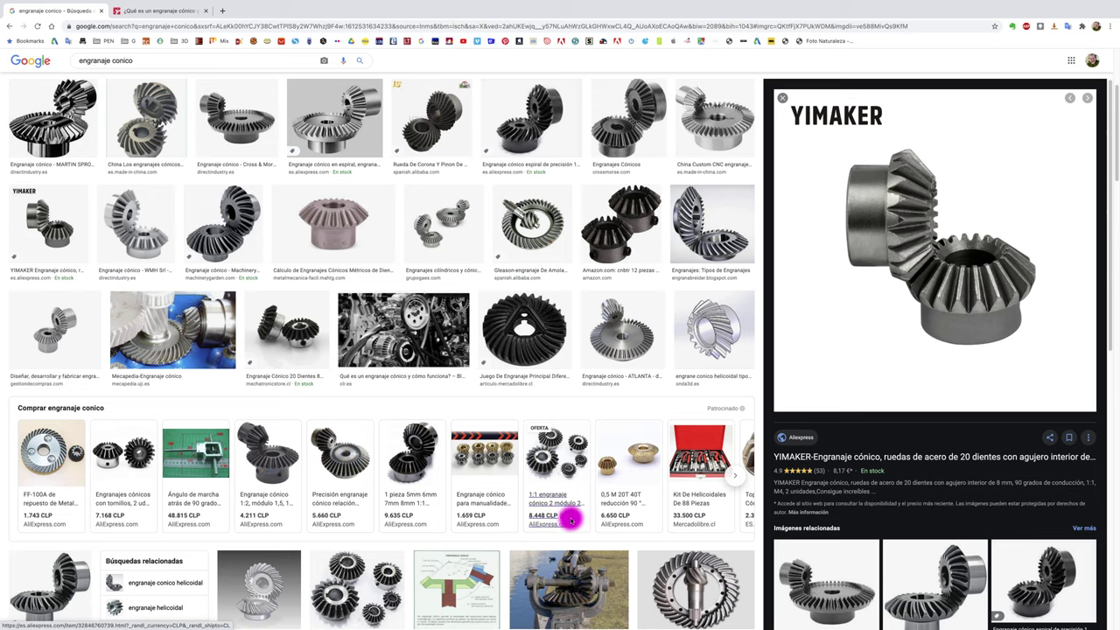
Preview the bevel gear diagram and the 'Terminología' bevel gear terminology image in Google Images
left_click(456, 588)
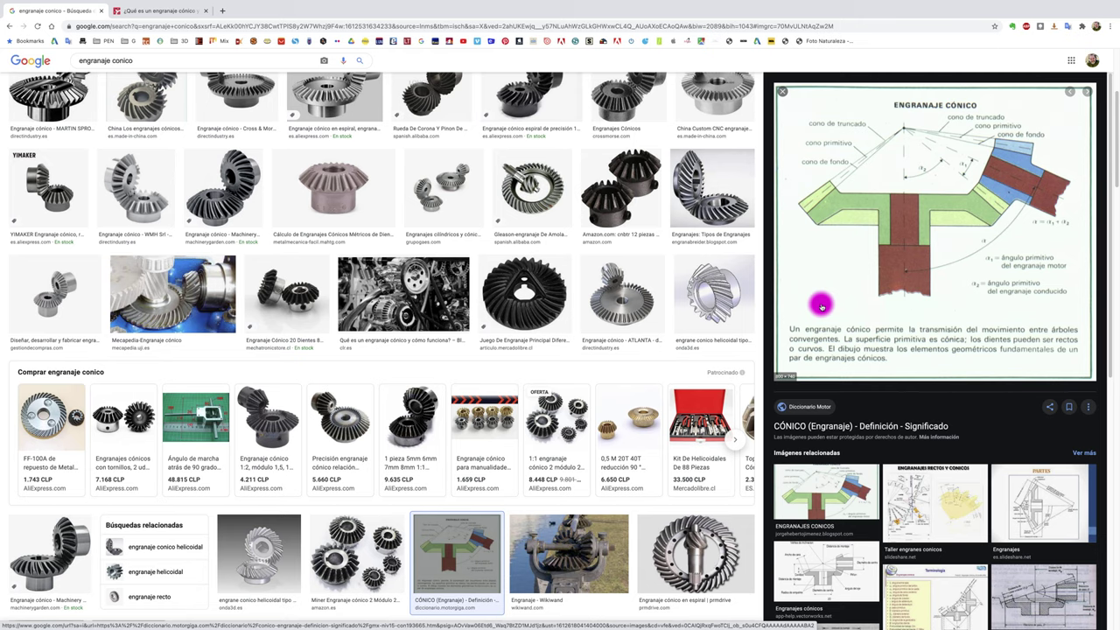
left_click(944, 599)
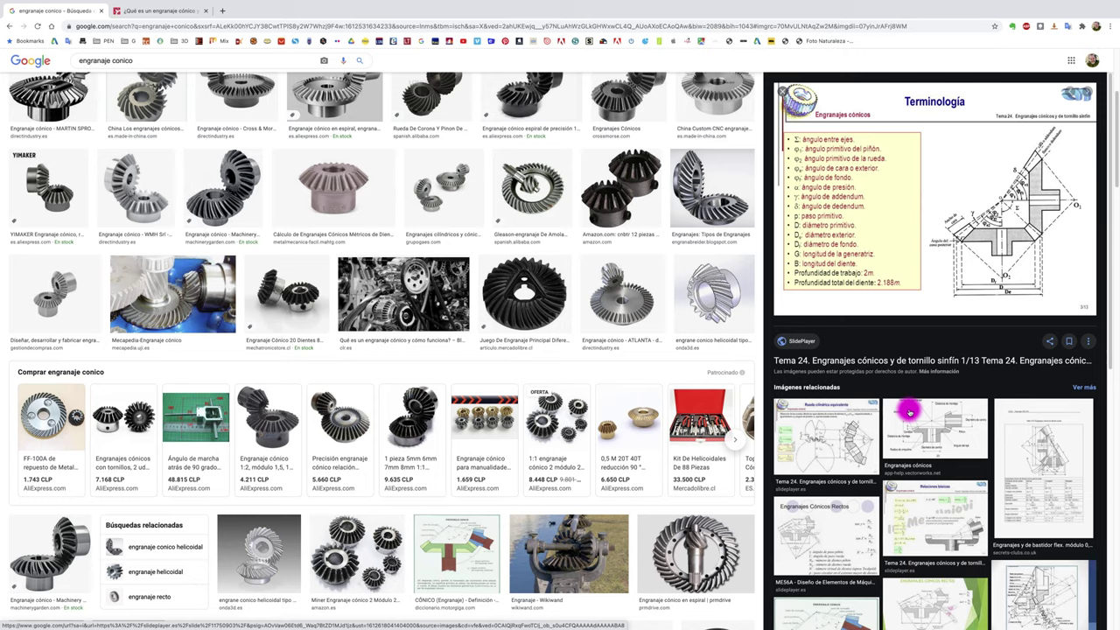
Switch to the empty Fusion 360 design, open Insert McMaster-Carr Component, and enlarge its window
key("ctrl+Up")
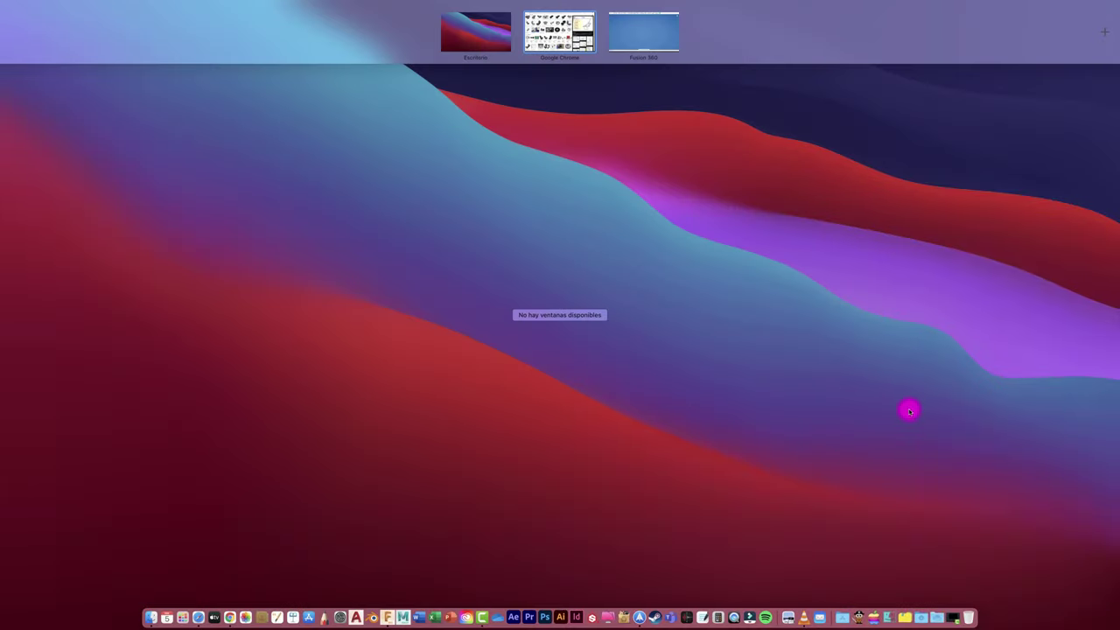
left_click(647, 32)
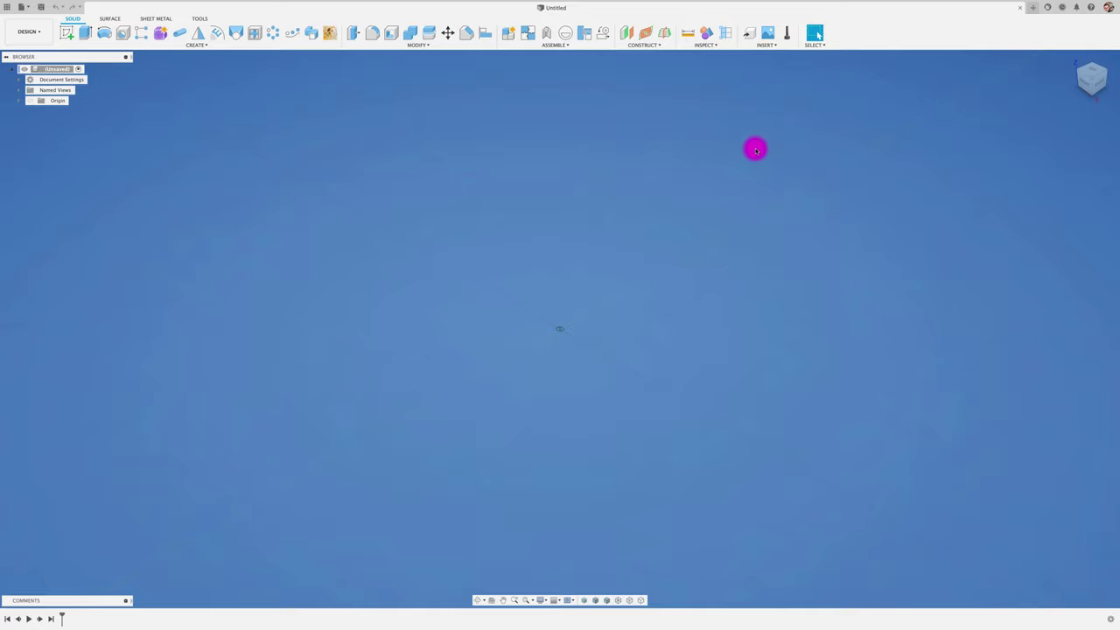
left_click(763, 45)
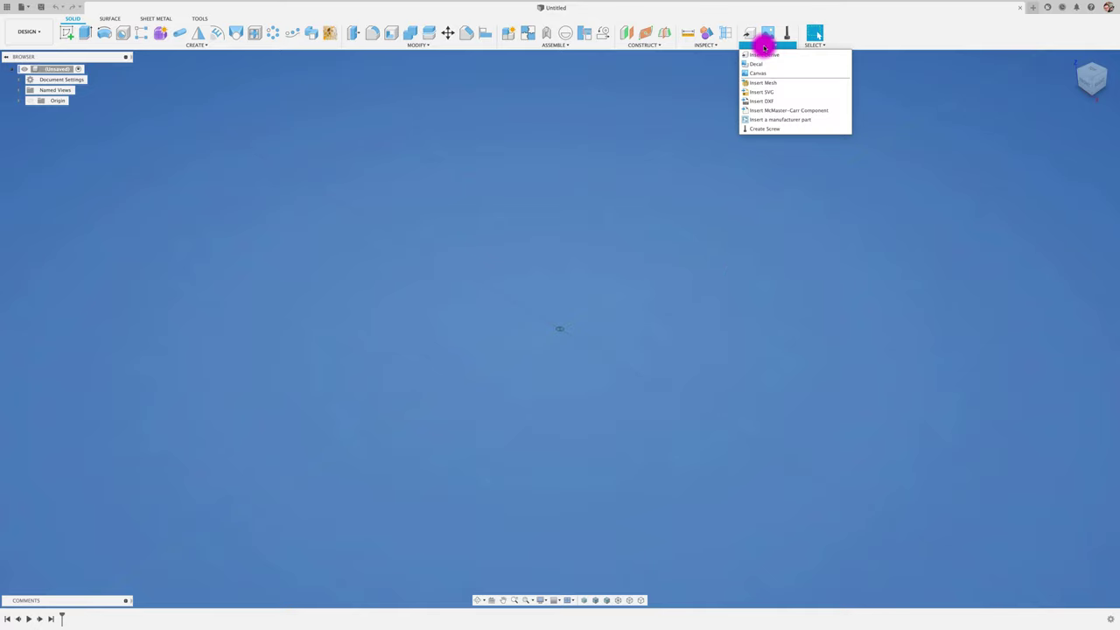
left_click(779, 111)
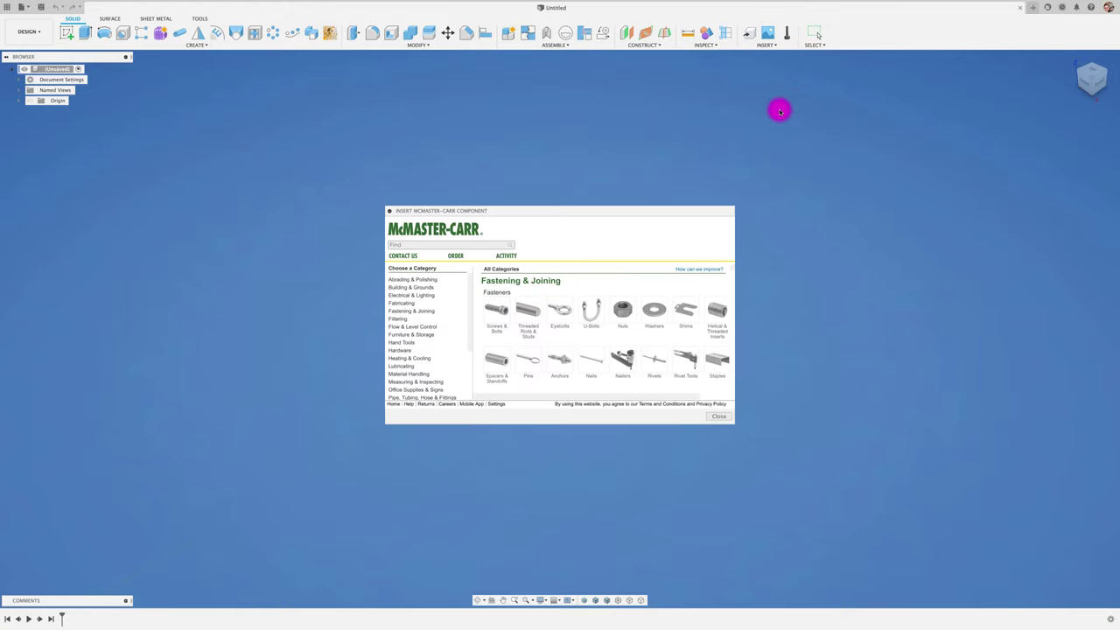
left_click_drag(616, 210, 481, 123)
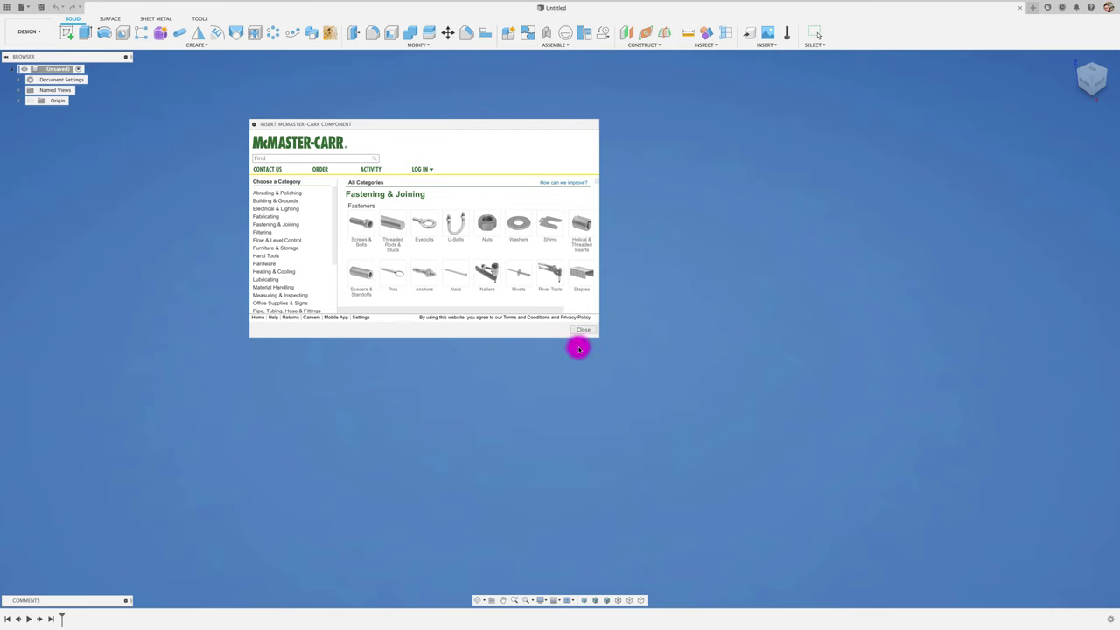
left_click_drag(597, 336, 884, 505)
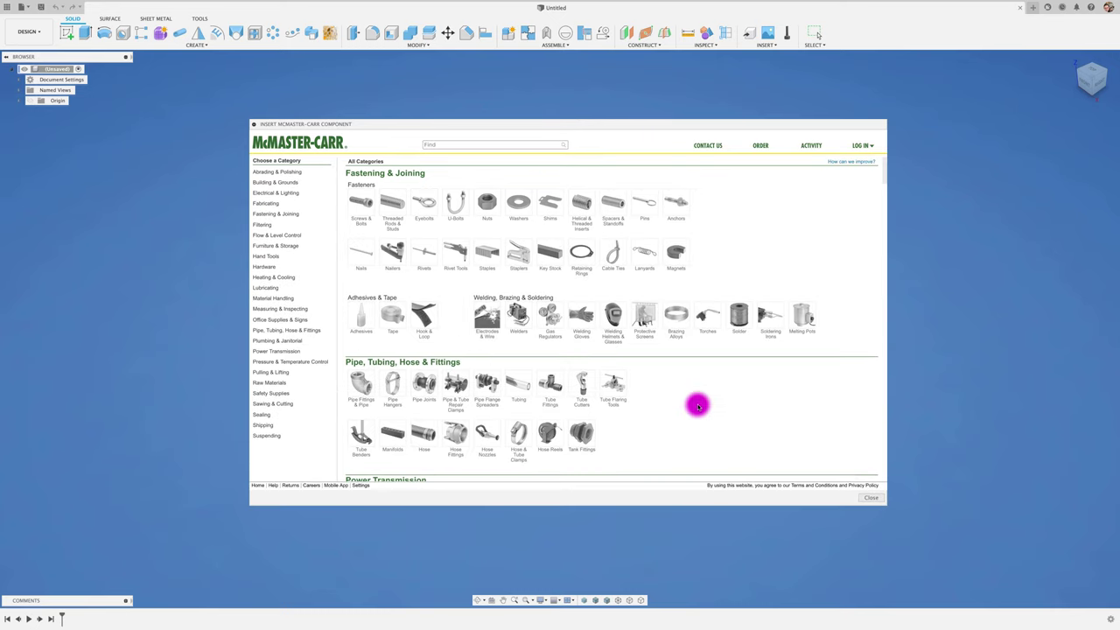
Search the McMaster-Carr catalog for 'gear'
left_click(480, 144)
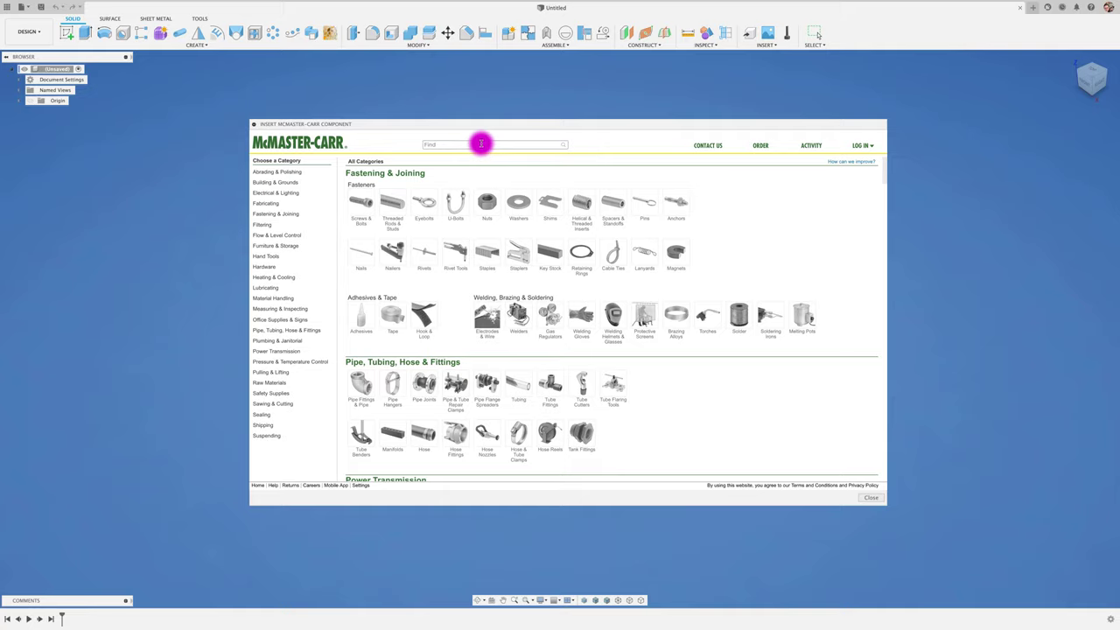
type("gear")
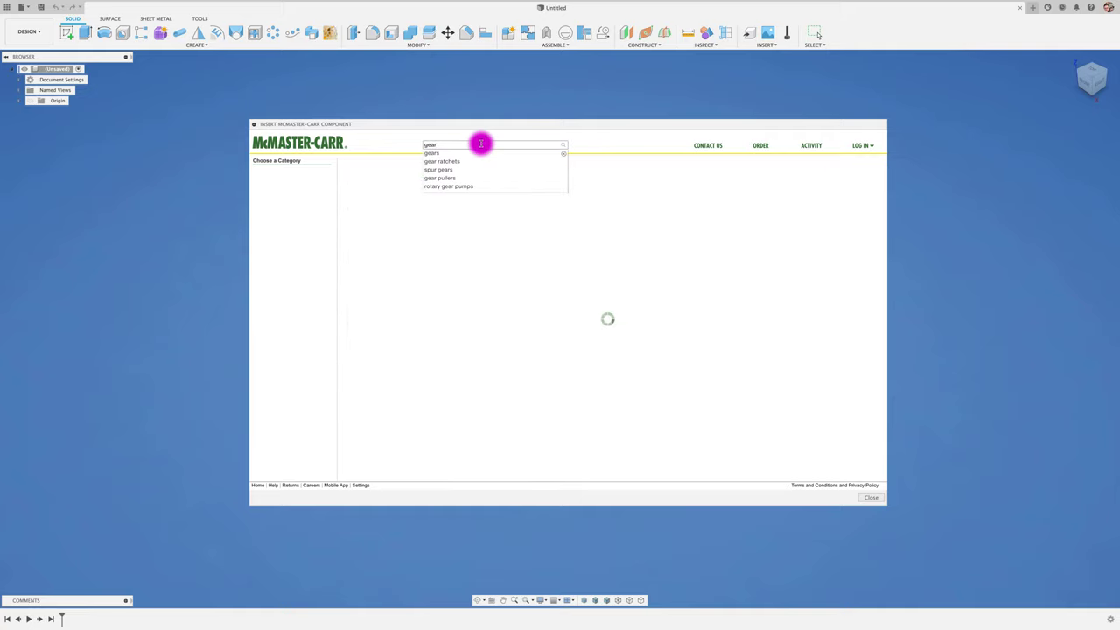
key("Return")
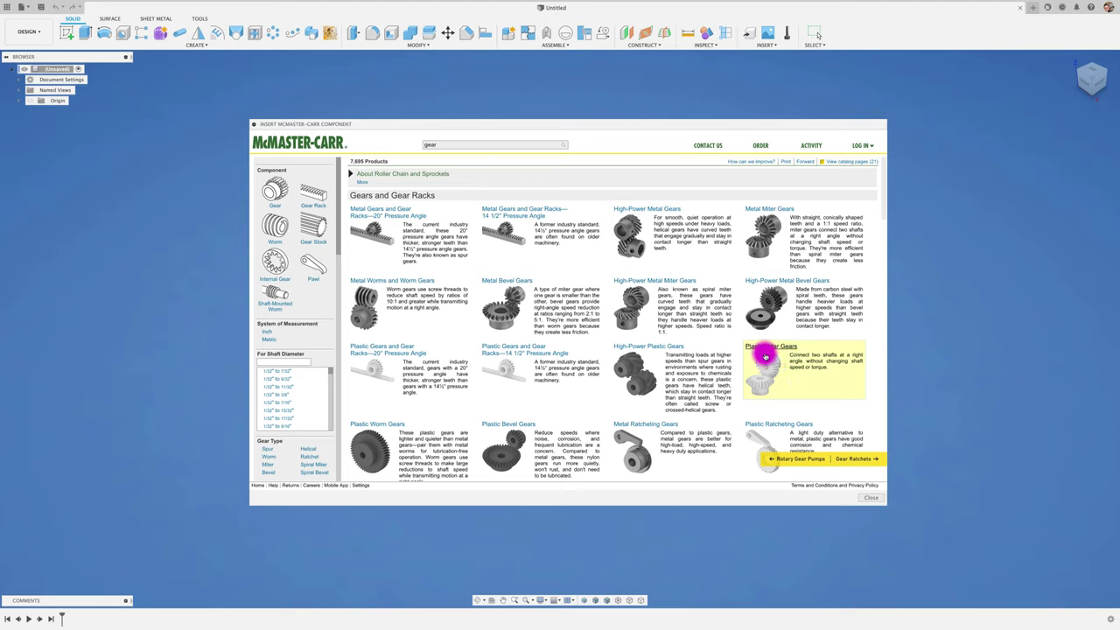
Open the Plastic Miter Gears listing and filter it to the Metric system of measurement
left_click(769, 373)
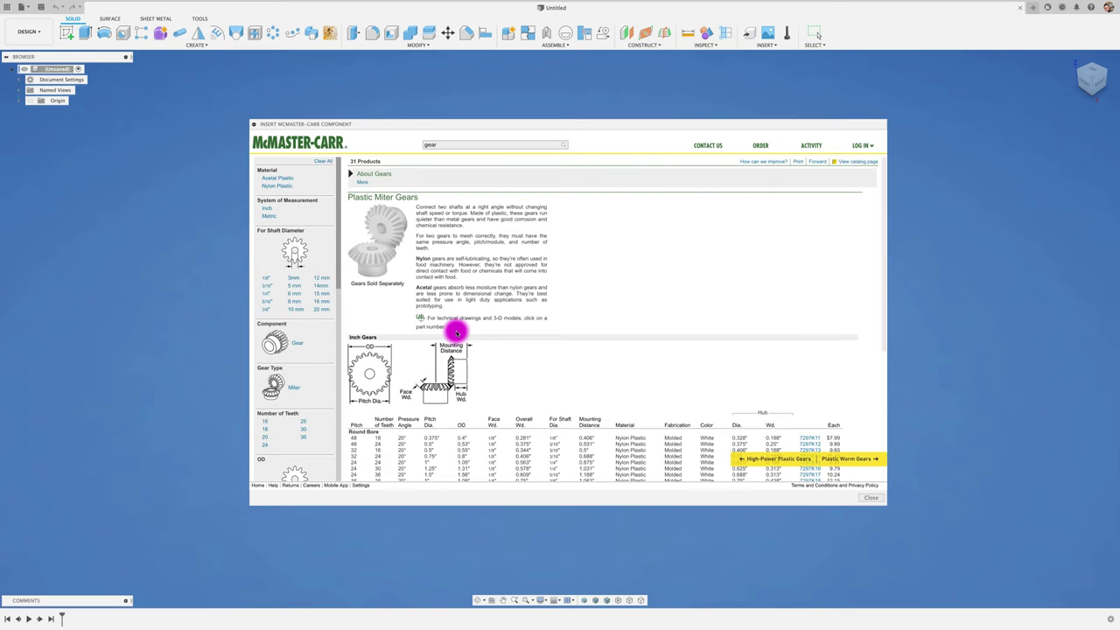
scroll(577, 335, "down", 5)
scroll(592, 339, "down", 2)
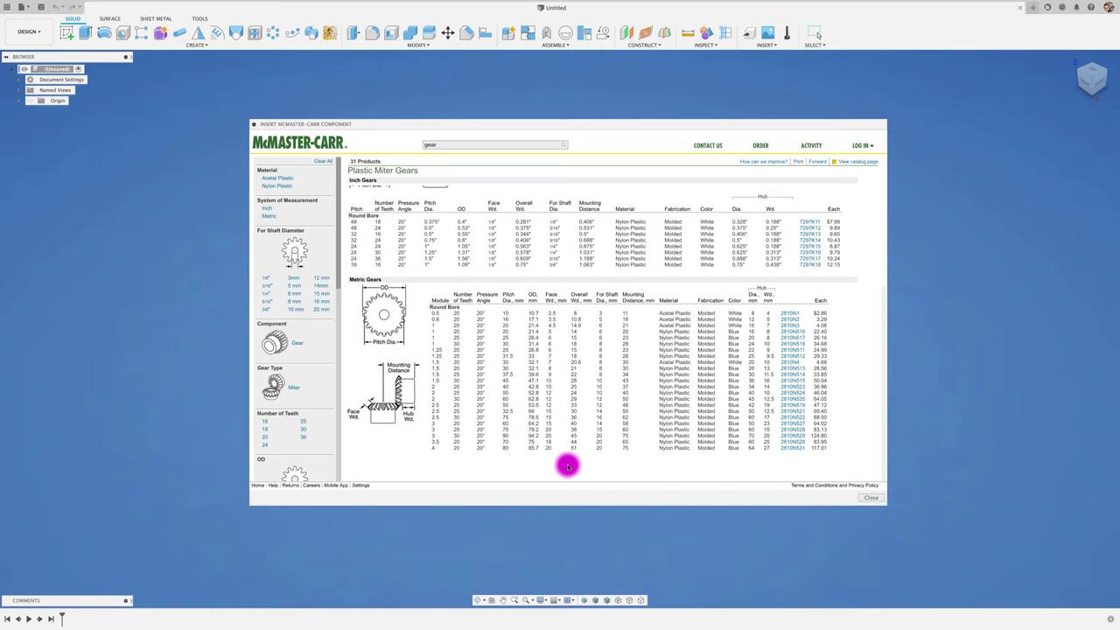
scroll(567, 466, "up", 2)
scroll(567, 467, "up", 2)
scroll(566, 466, "up", 1)
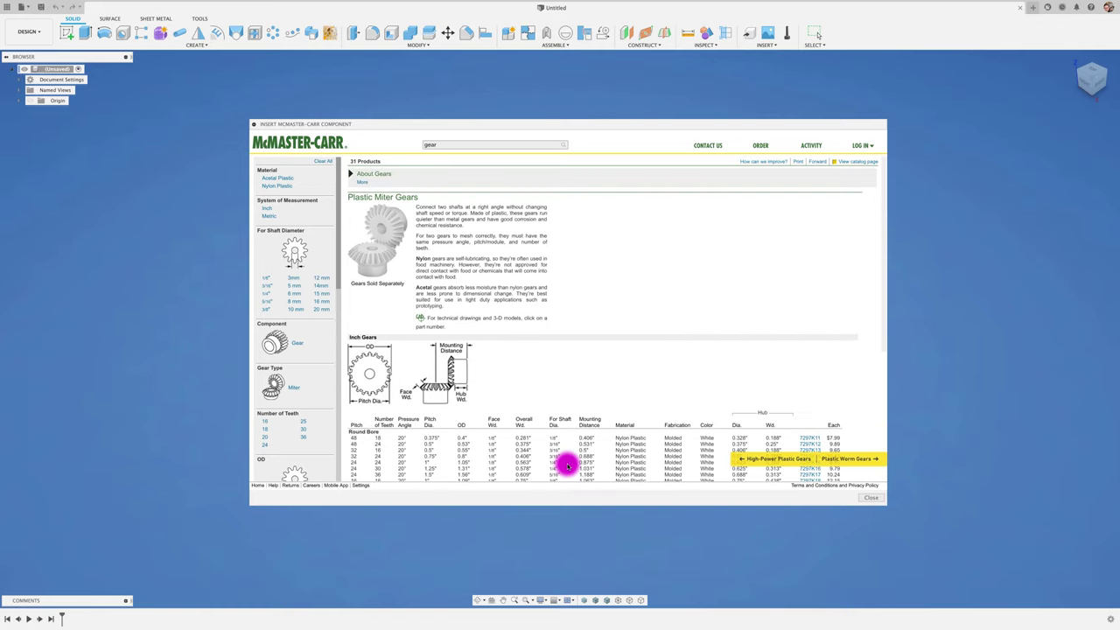
left_click(267, 216)
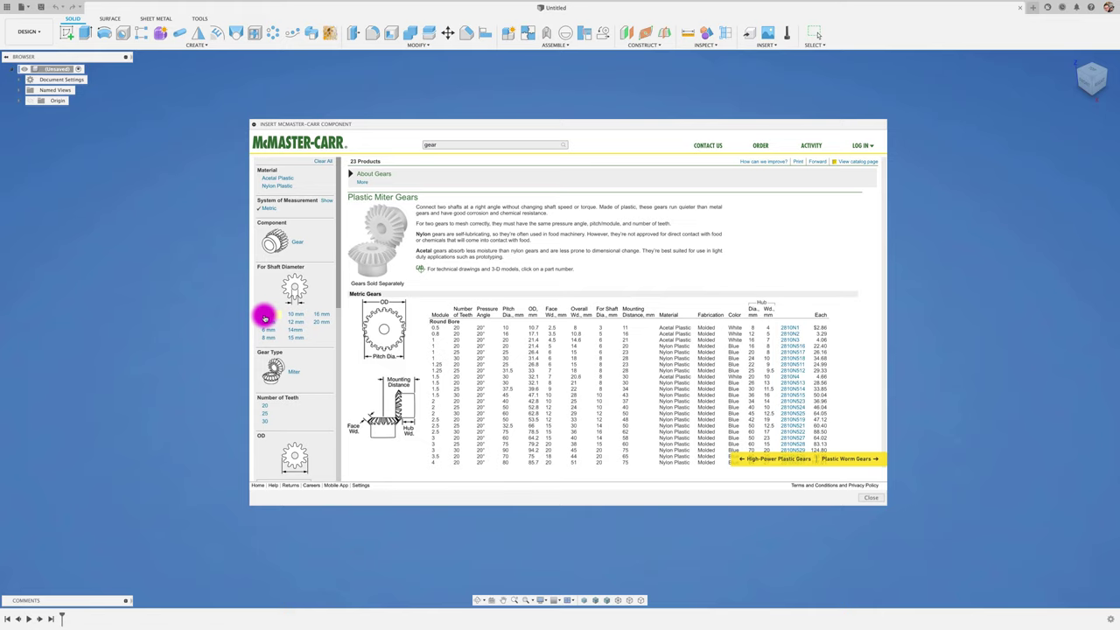
Filter to 3 mm shaft diameter and open details for gear 2810N1
left_click(265, 318)
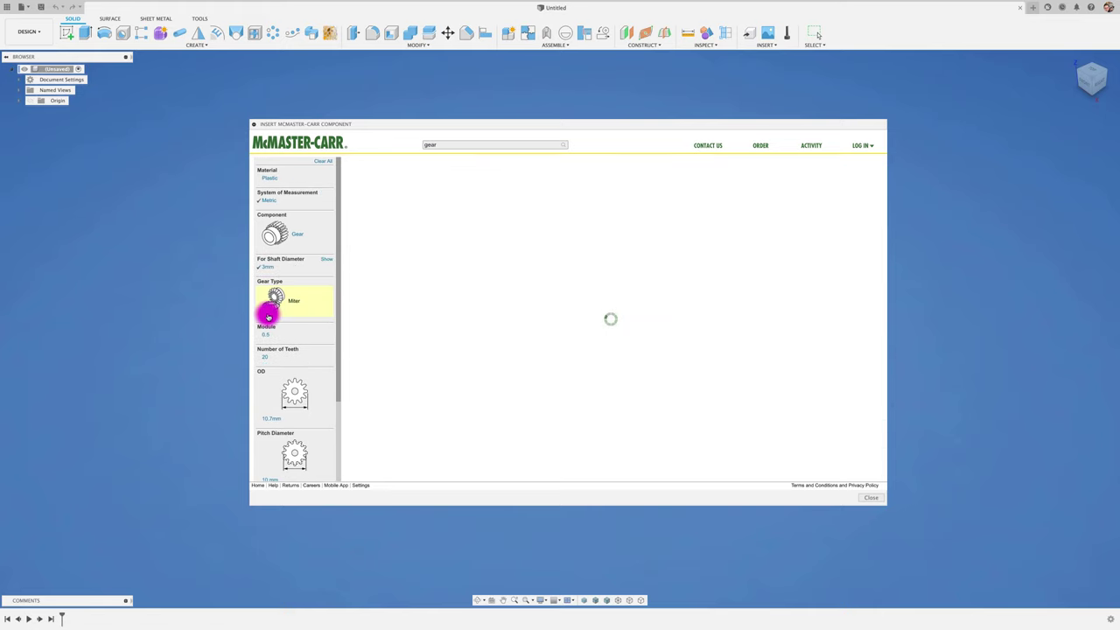
left_click(558, 377)
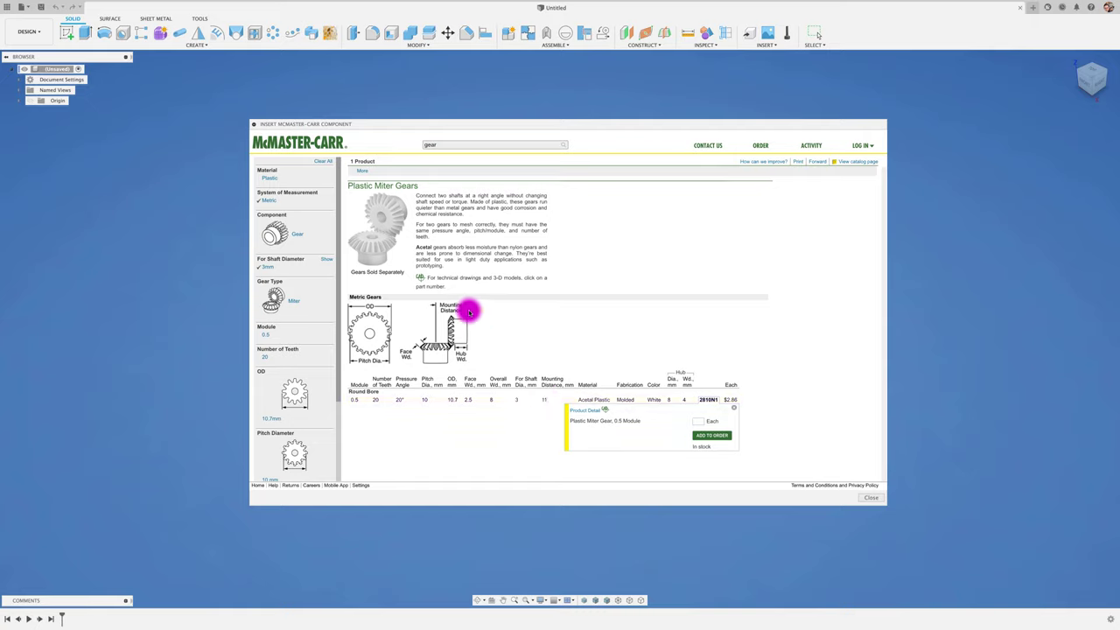
mouse_move(591, 408)
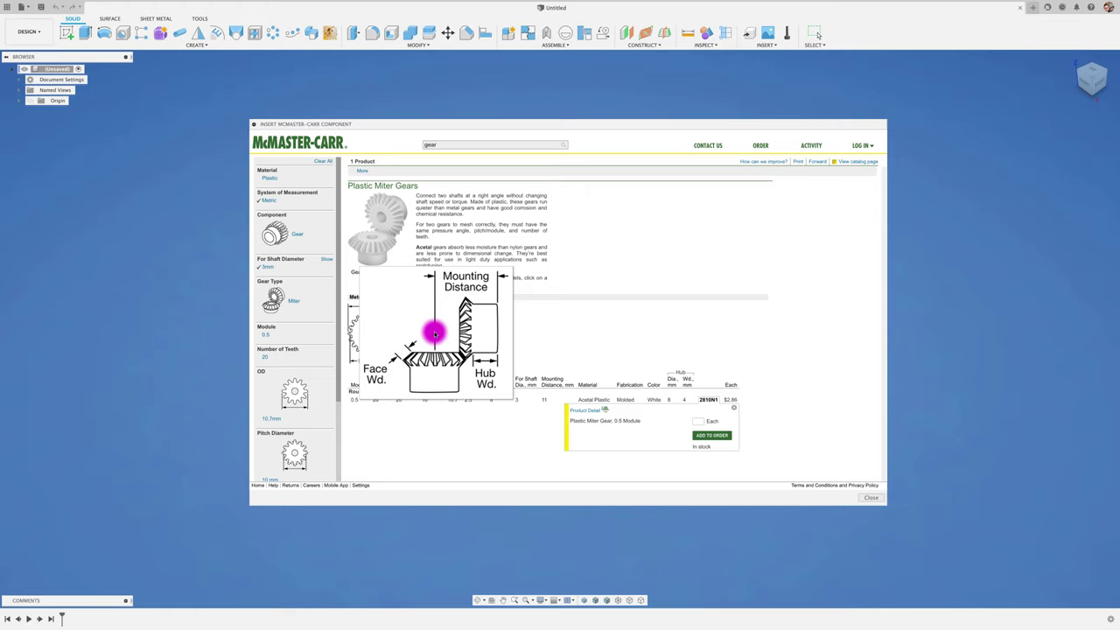
Open the 2810N1 Plastic Miter Gear product page and review its drawing and specifications
left_click(586, 411)
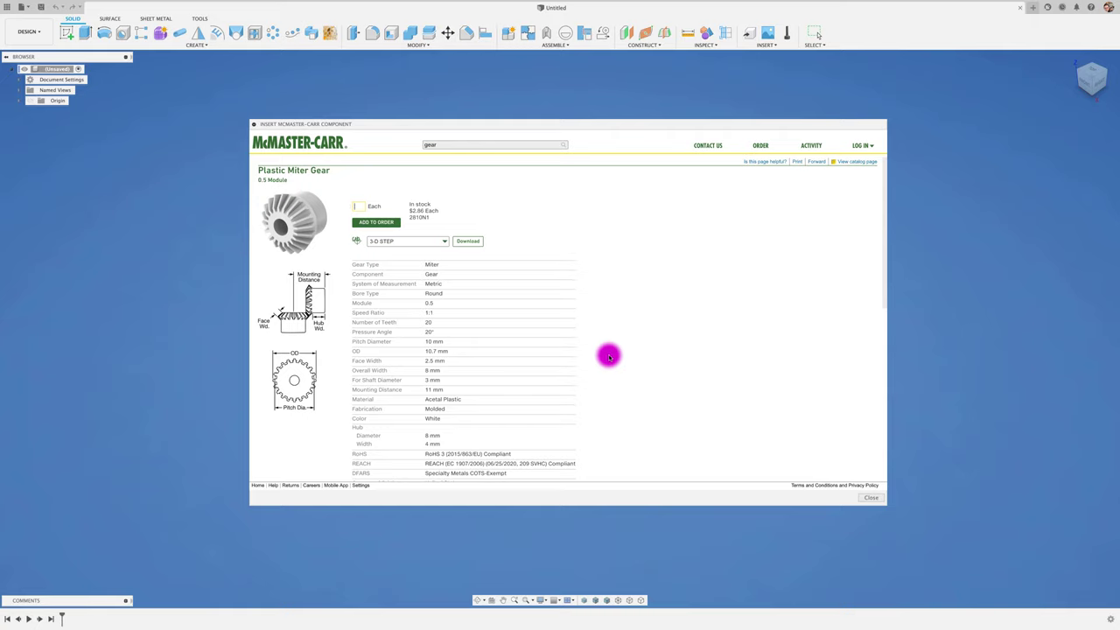
scroll(608, 355, "down", 2)
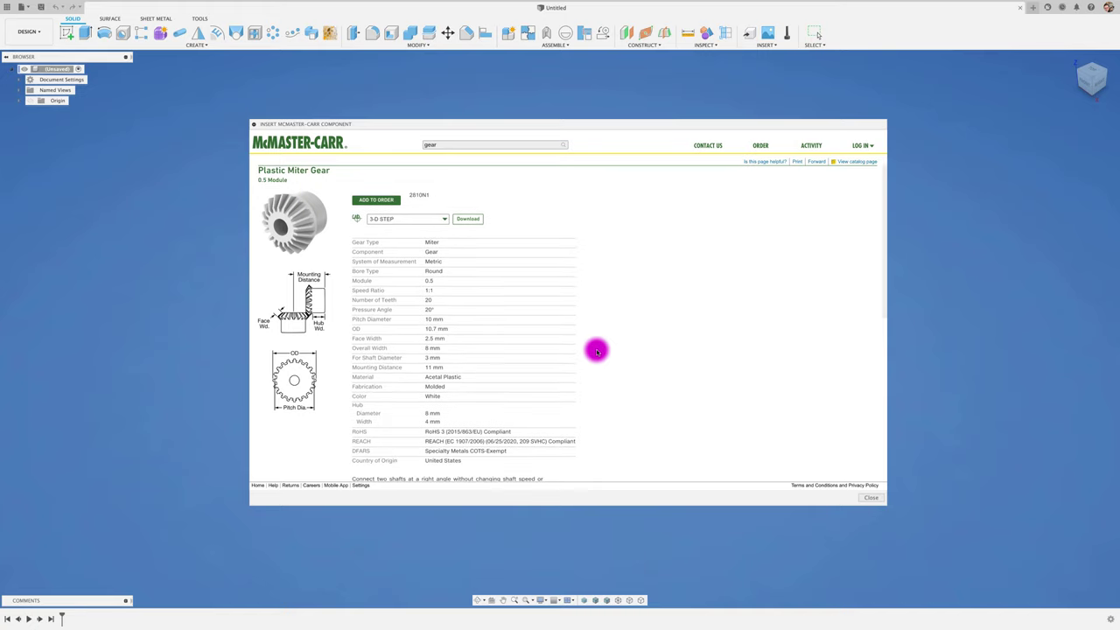
scroll(603, 355, "down", 3)
scroll(597, 353, "down", 3)
scroll(597, 352, "down", 1)
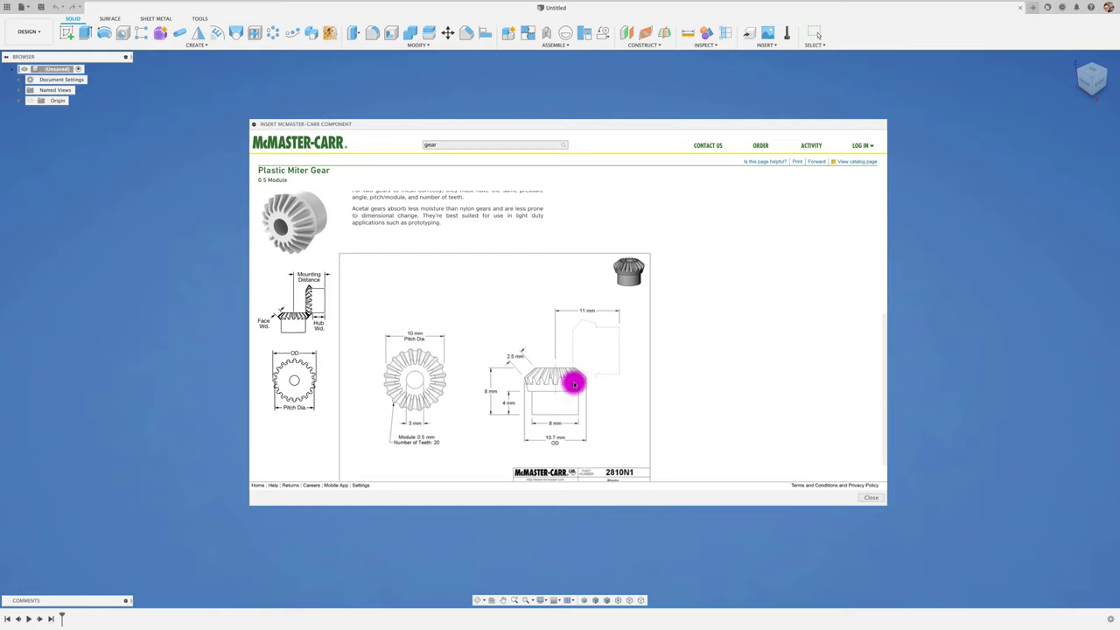
scroll(573, 383, "down", 1)
scroll(573, 383, "up", 1)
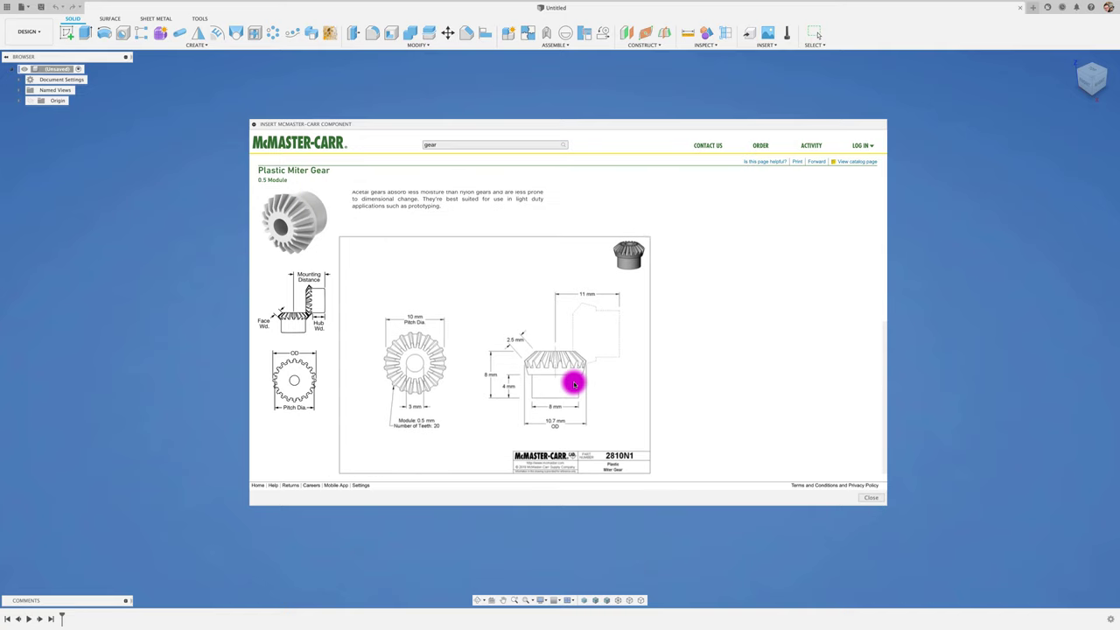
scroll(573, 383, "up", 2)
scroll(573, 383, "up", 5)
scroll(572, 383, "up", 3)
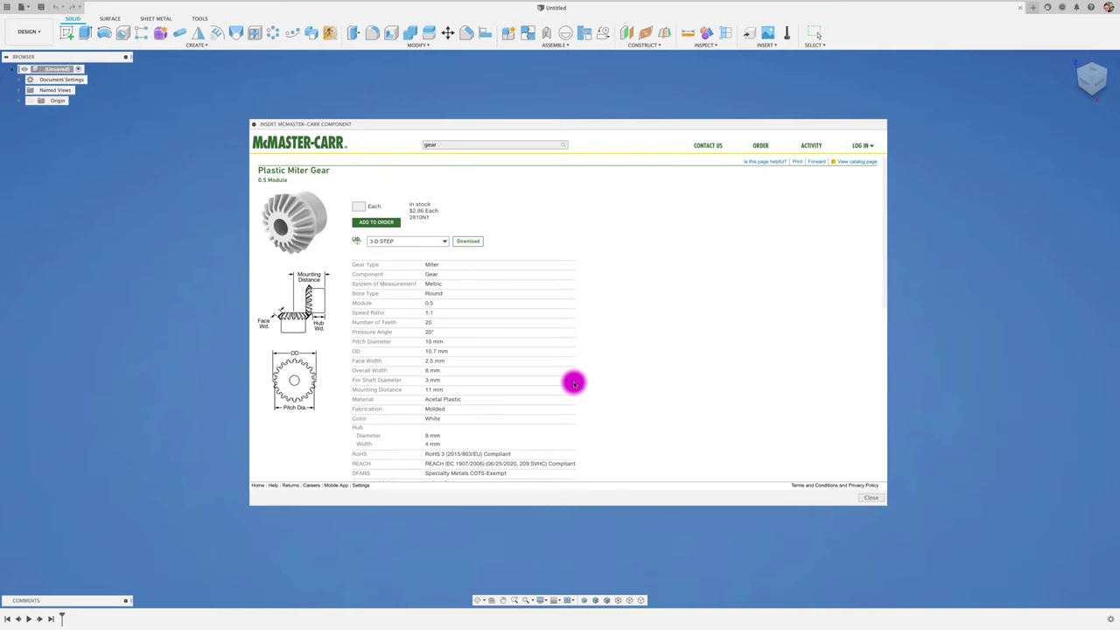
Download the 2810N1 gear as a 3-D STEP model into the design and accept its placement
left_click(467, 241)
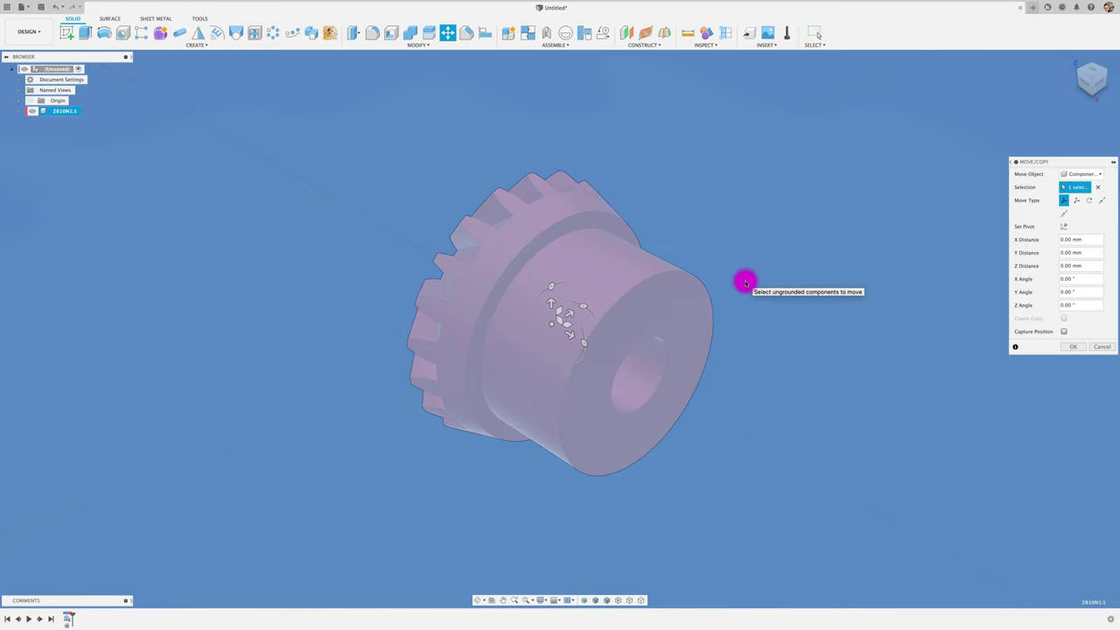
left_click(1072, 347)
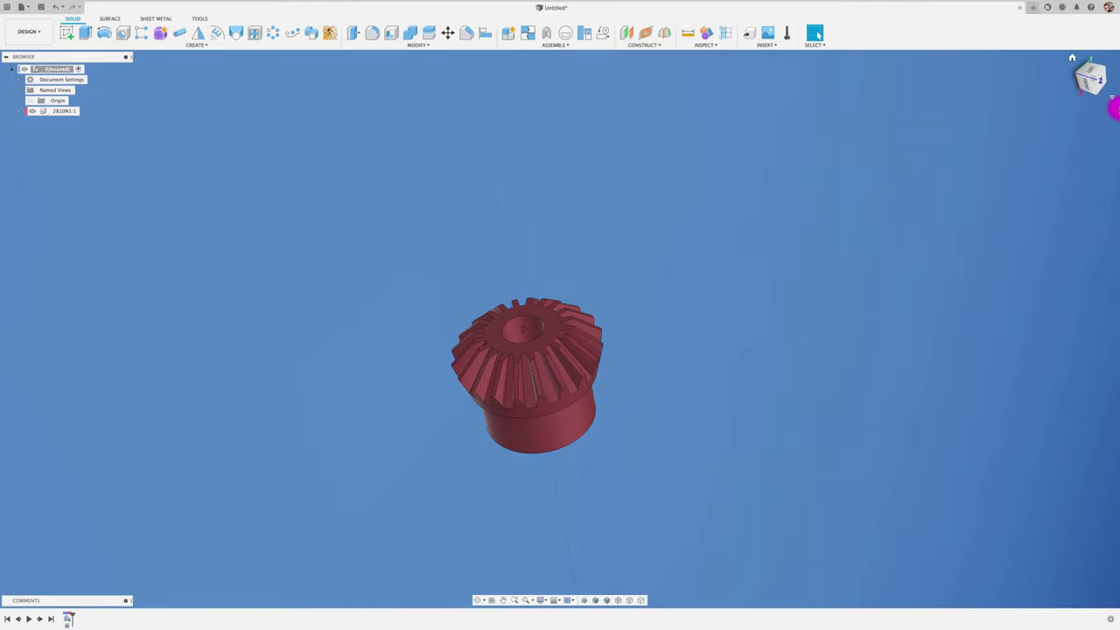
mouse_move(1091, 79)
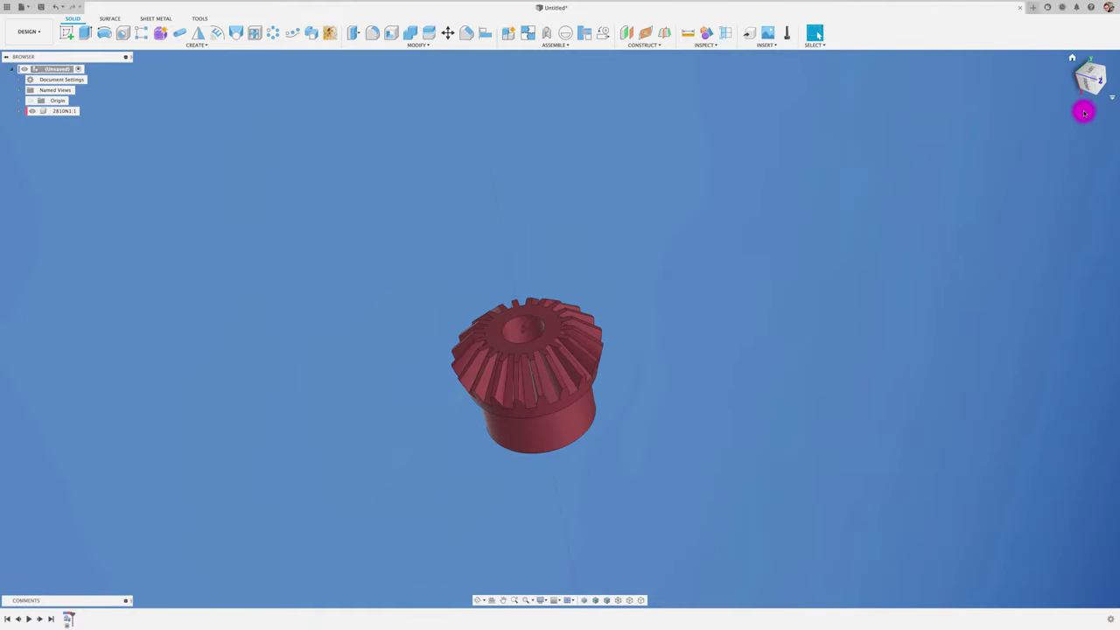
Orbit to the gear's face-on view and set it as the Top view via the ViewCube
left_click_drag(1084, 112, 1093, 72)
left_click(1093, 70)
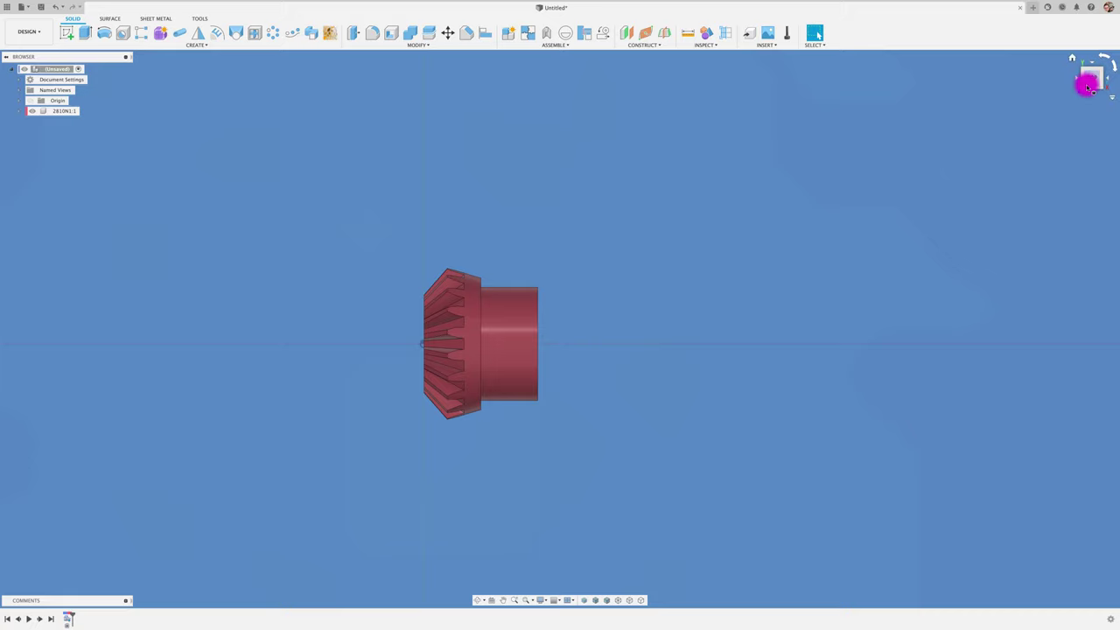
right_click(1111, 100)
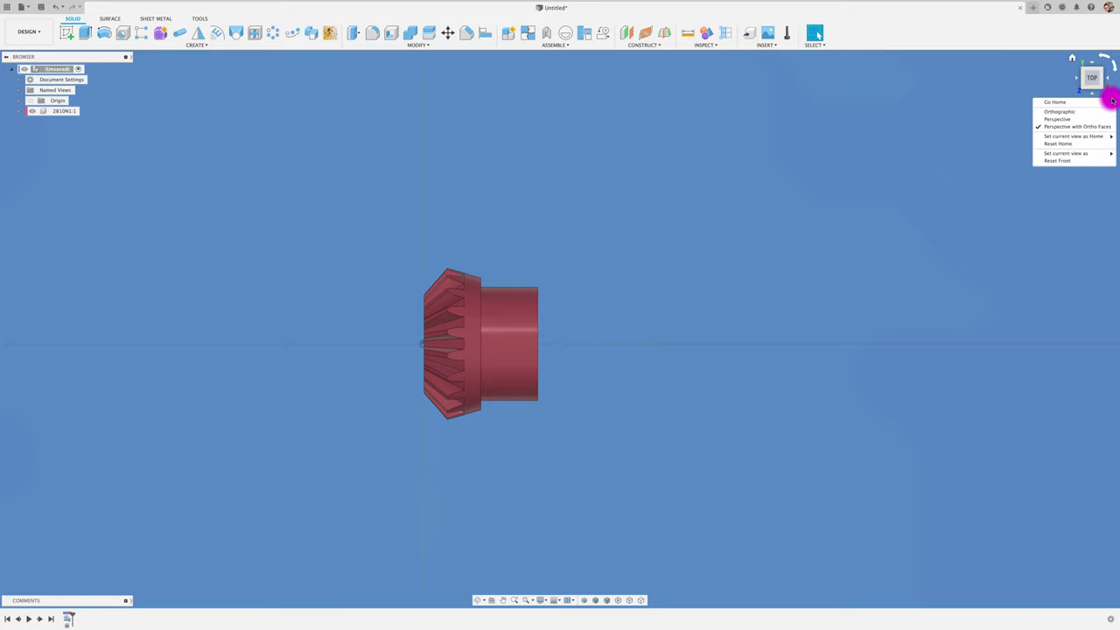
key("Escape")
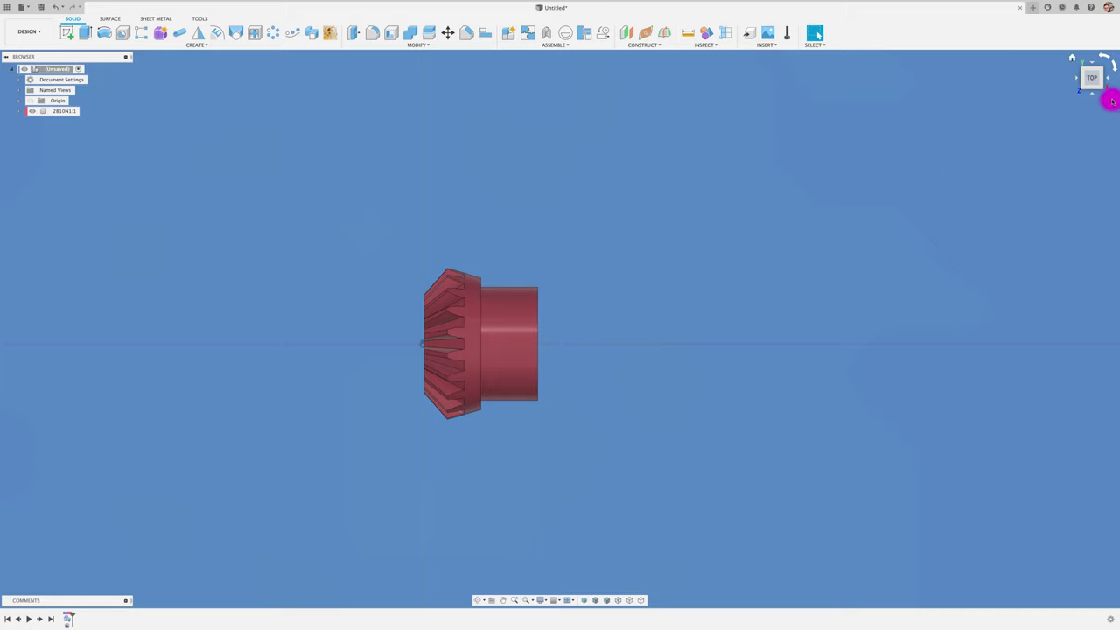
mouse_move(1100, 103)
left_mouse_down()
mouse_move(1109, 45)
mouse_move(1094, 60)
left_mouse_up()
left_click(1087, 75)
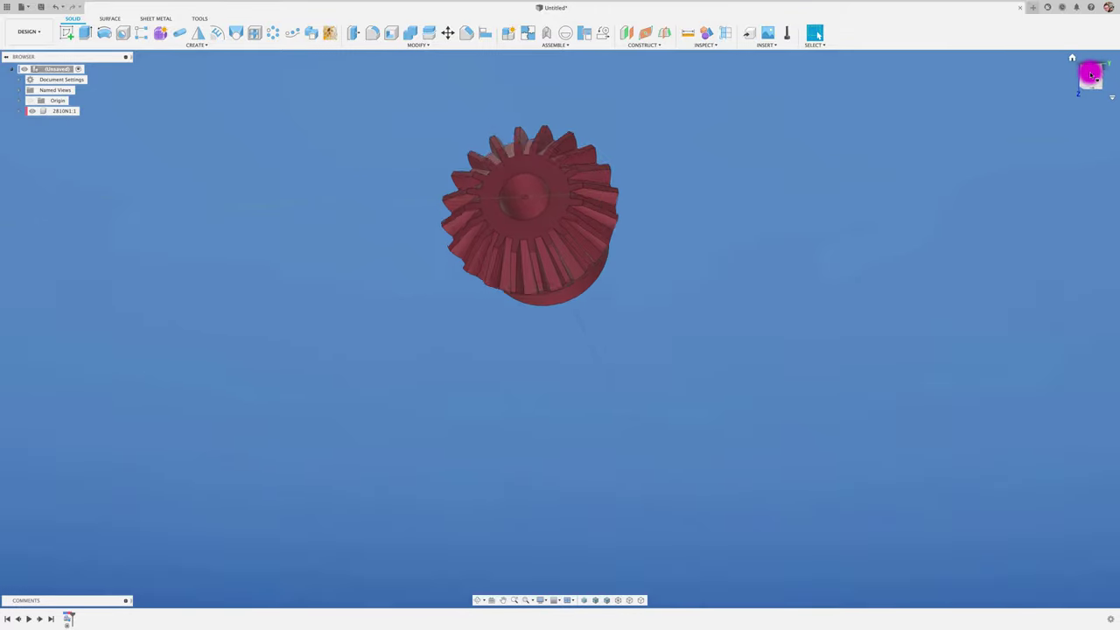
left_click(1100, 63)
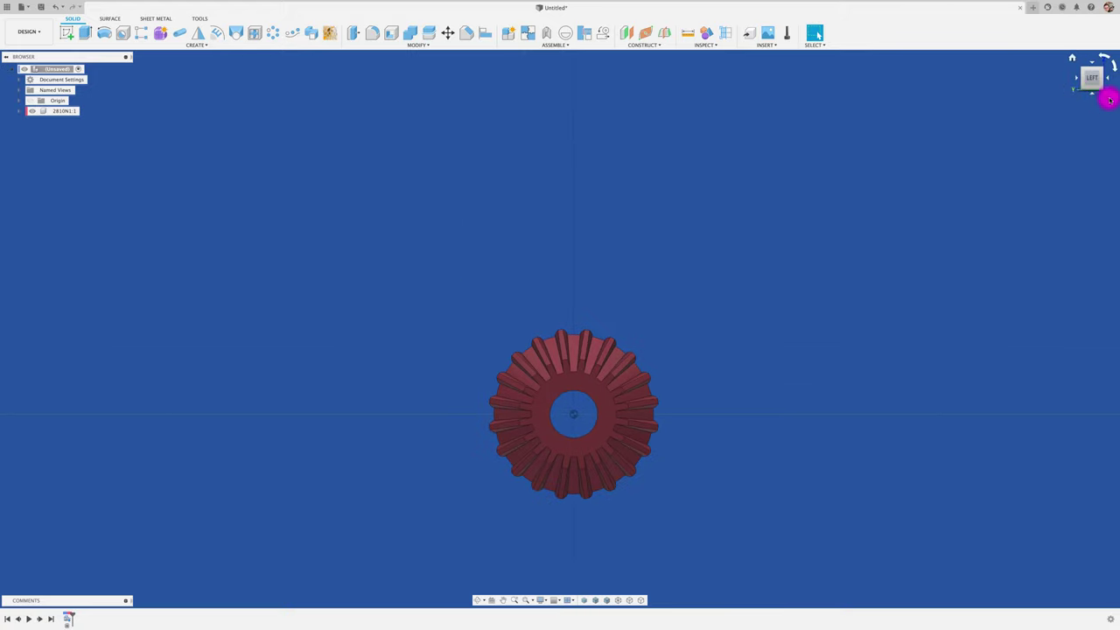
left_click(1108, 96)
mouse_move(1068, 153)
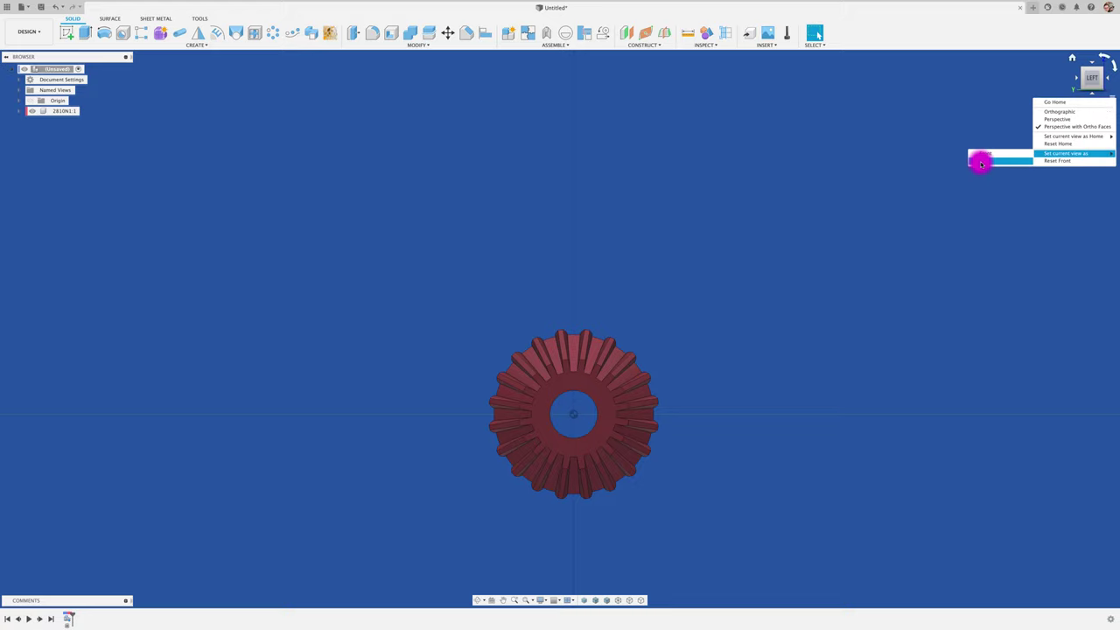
left_click(981, 161)
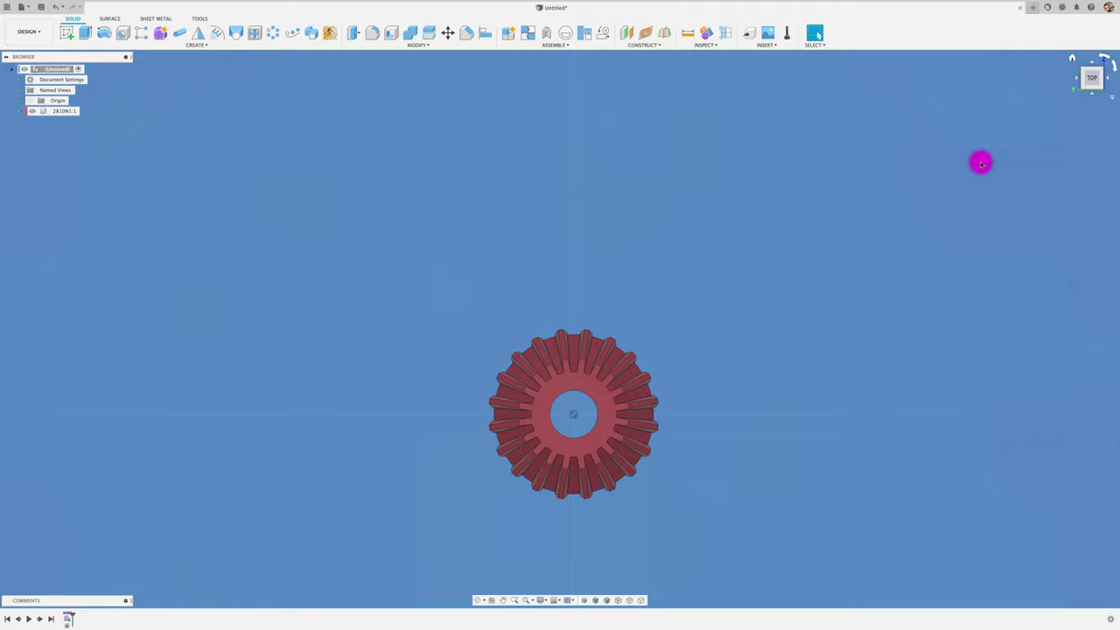
Return Home and check the ViewCube views to confirm the gear now stands upright
key("F6")
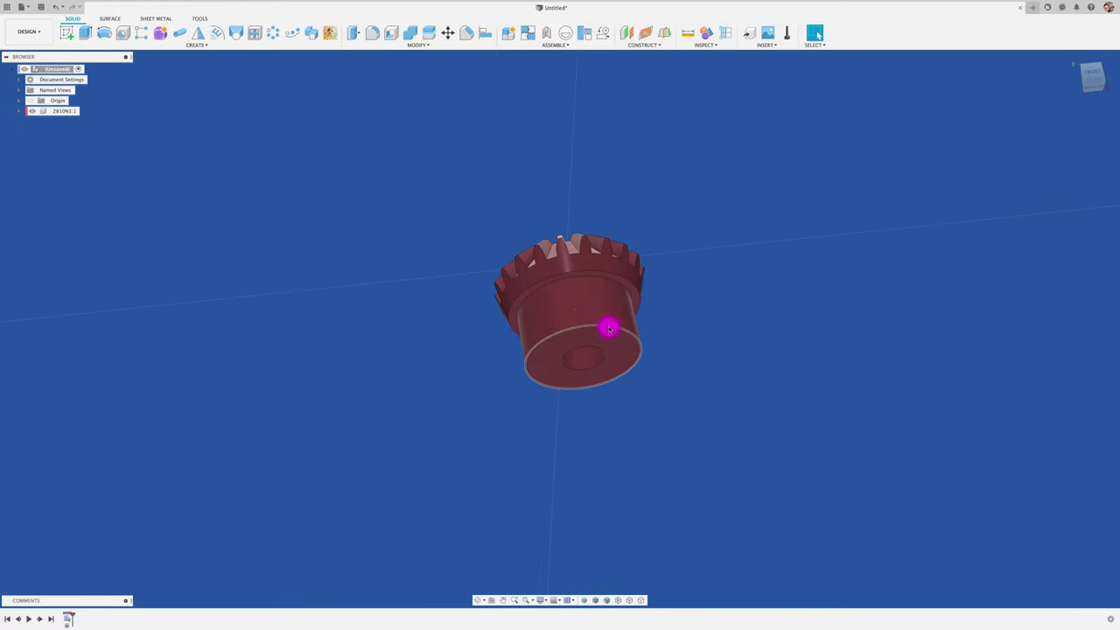
middle_click_drag(564, 265, 1014, 130, "shift")
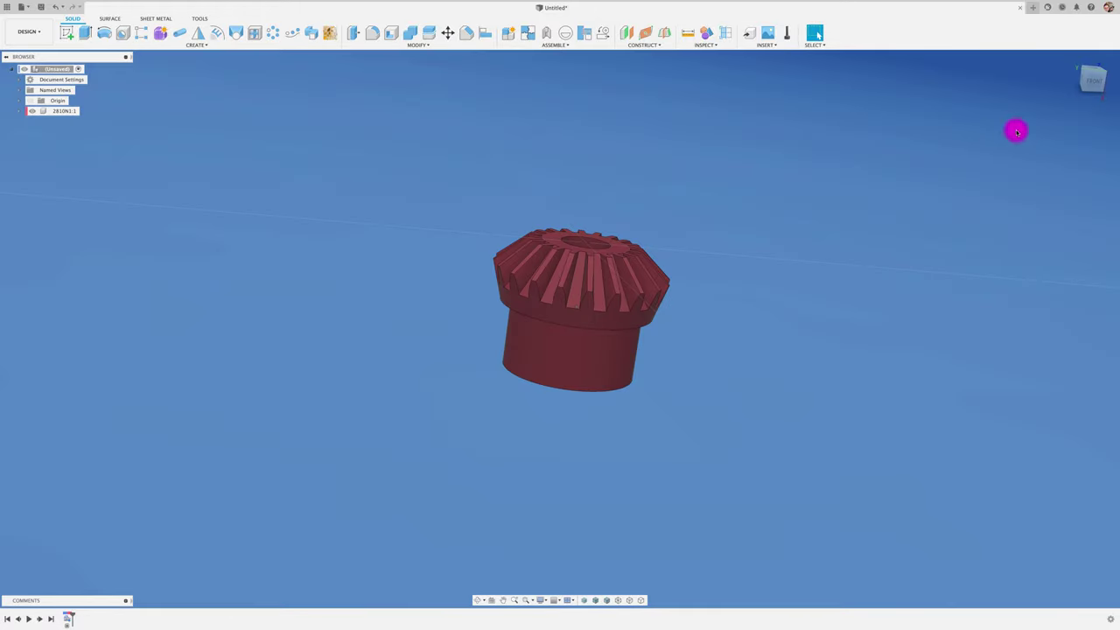
left_click(1096, 83)
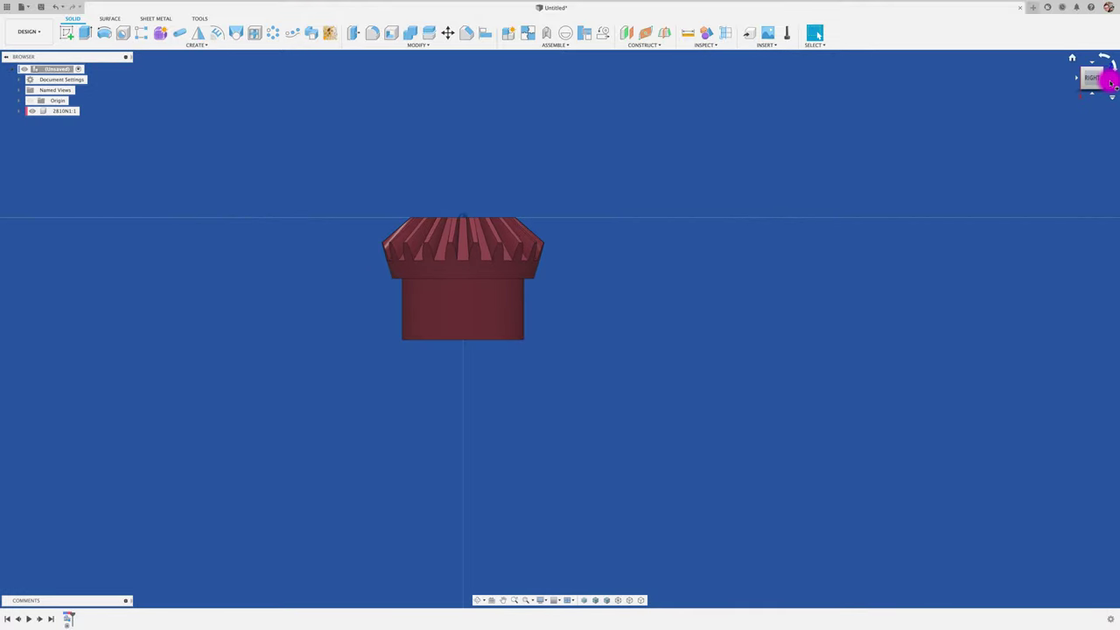
left_click(1109, 81)
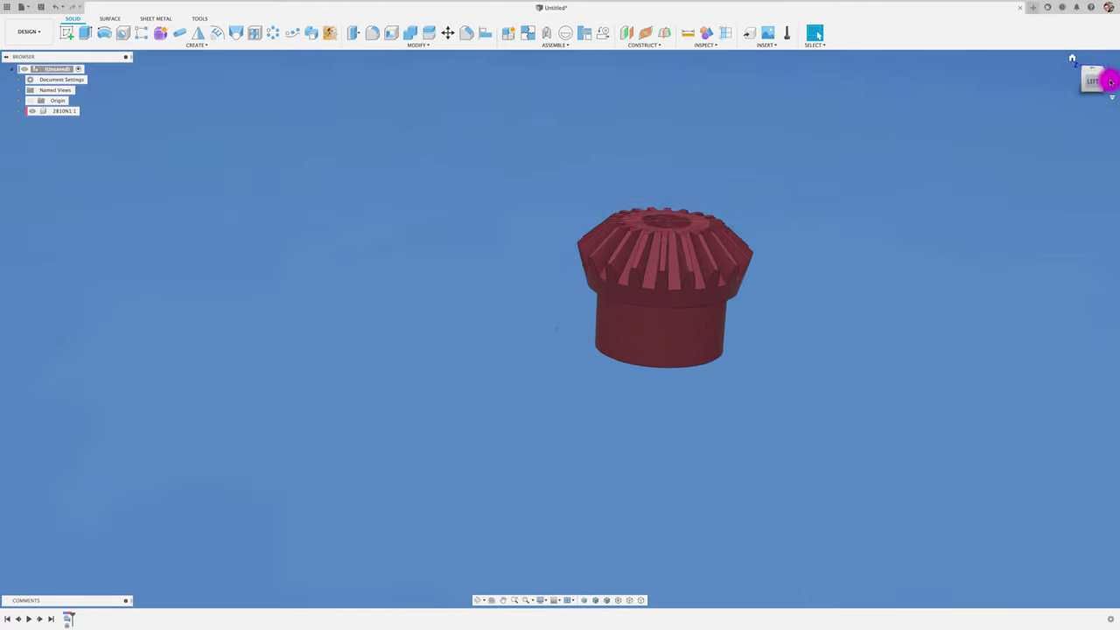
left_click(1093, 75)
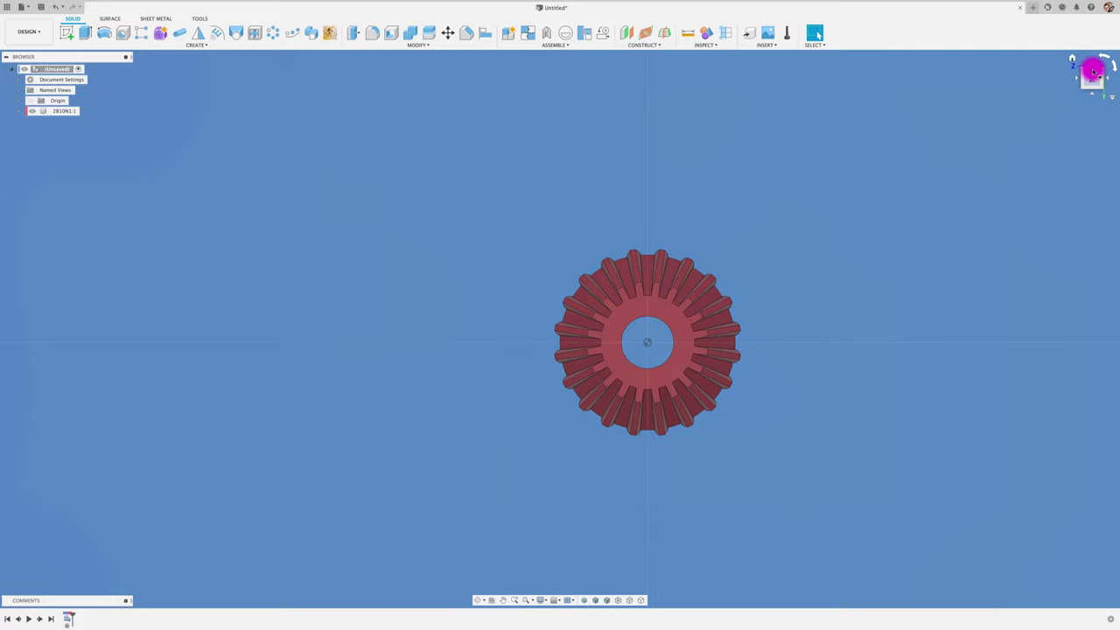
left_click(1092, 66)
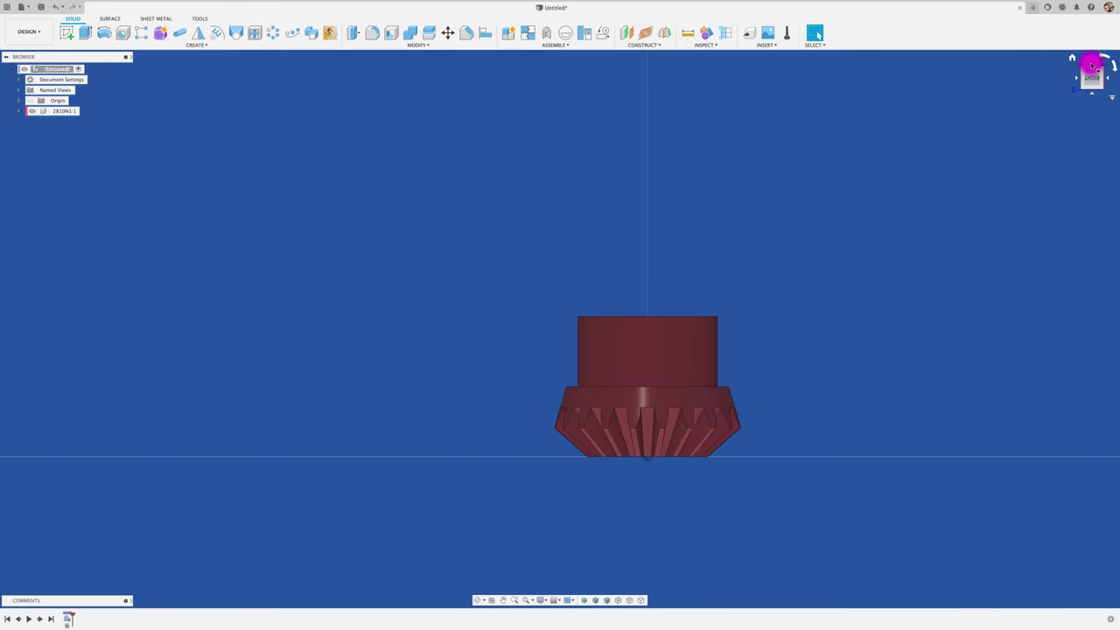
left_click_drag(1091, 66, 886, 218)
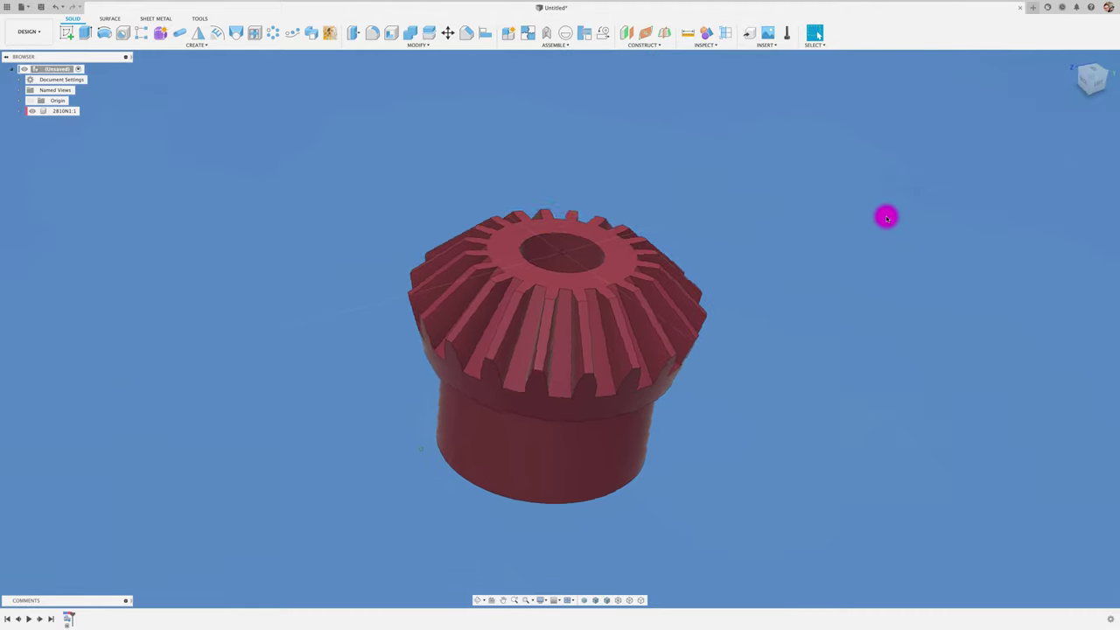
scroll(886, 218, "down", 5)
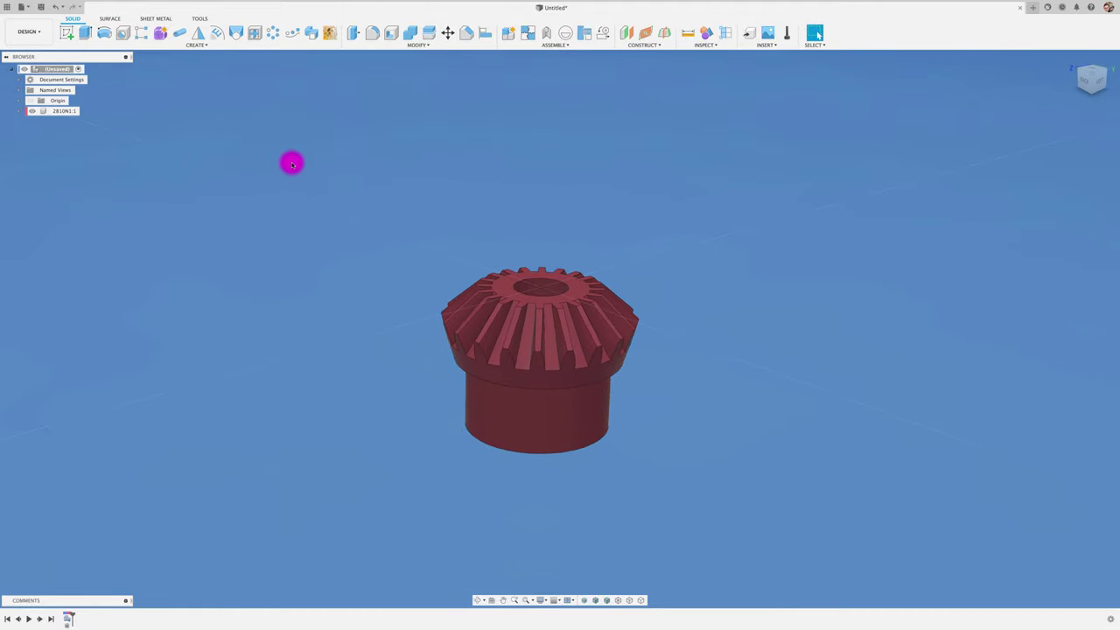
Paste a copy of 2810N1, raise it and rotate it about 80° onto its side
left_click(55, 112)
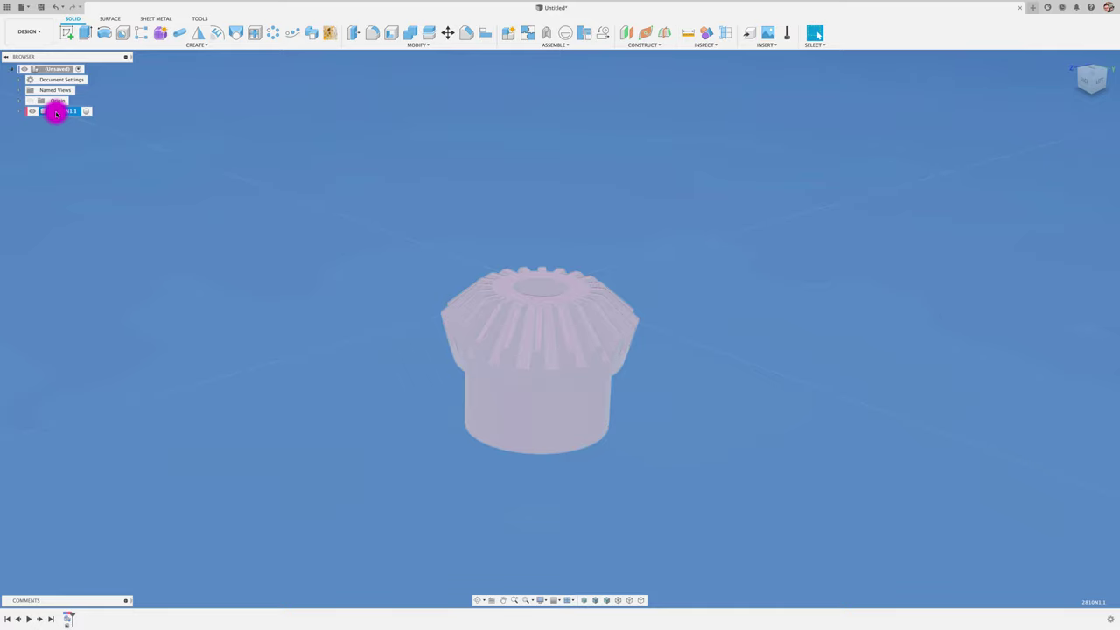
key("ctrl+v")
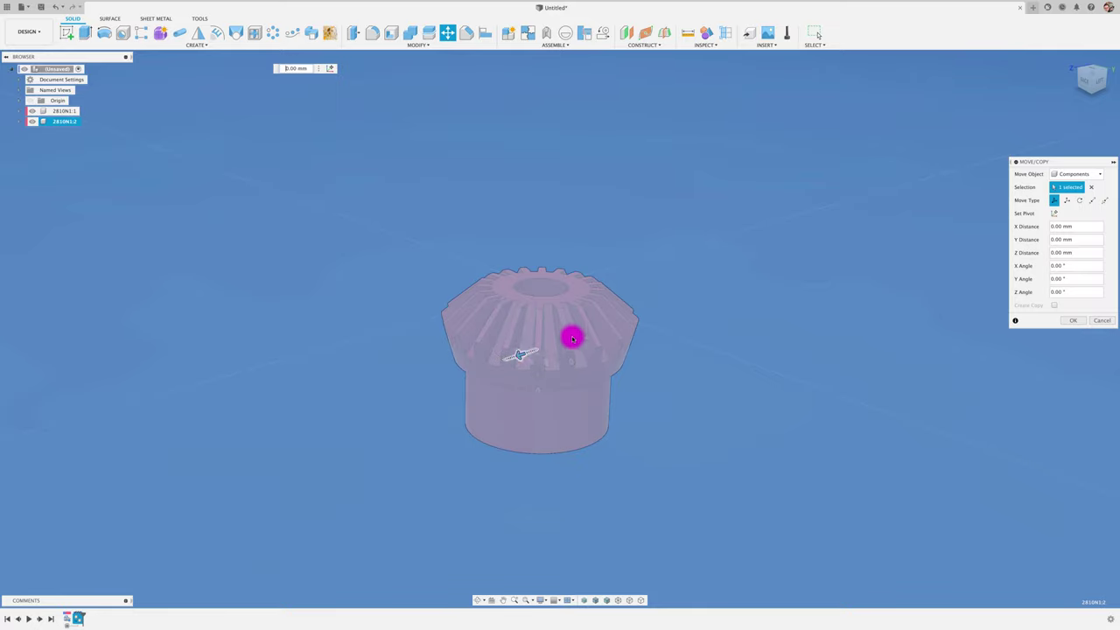
left_click_drag(571, 338, 694, 317)
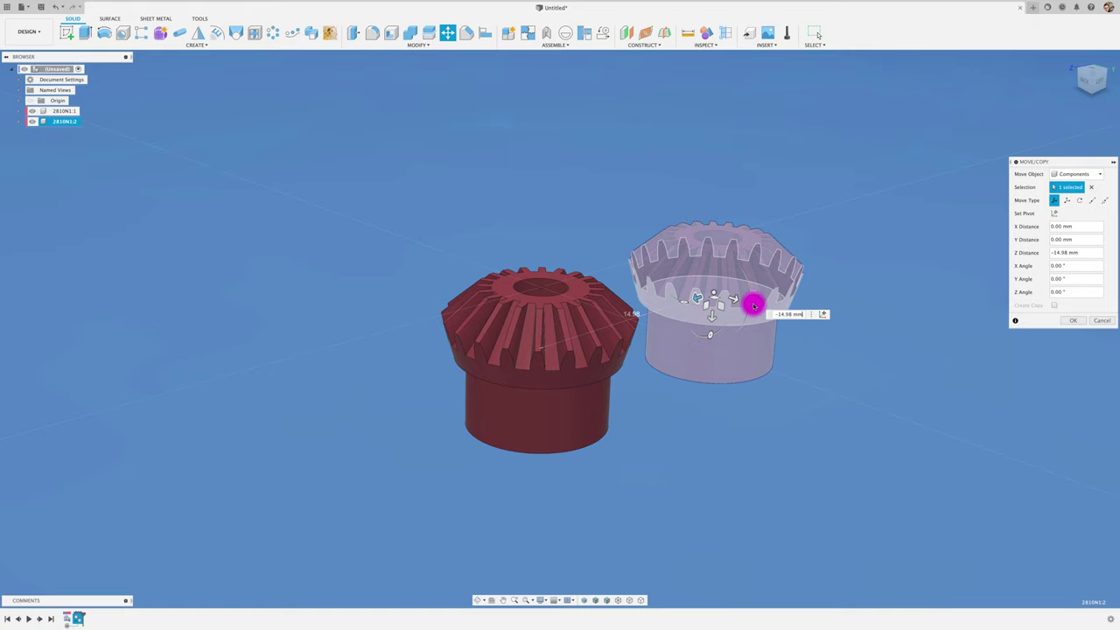
mouse_move(709, 334)
left_mouse_down()
mouse_move(740, 292)
mouse_move(762, 315)
mouse_move(724, 152)
left_mouse_up()
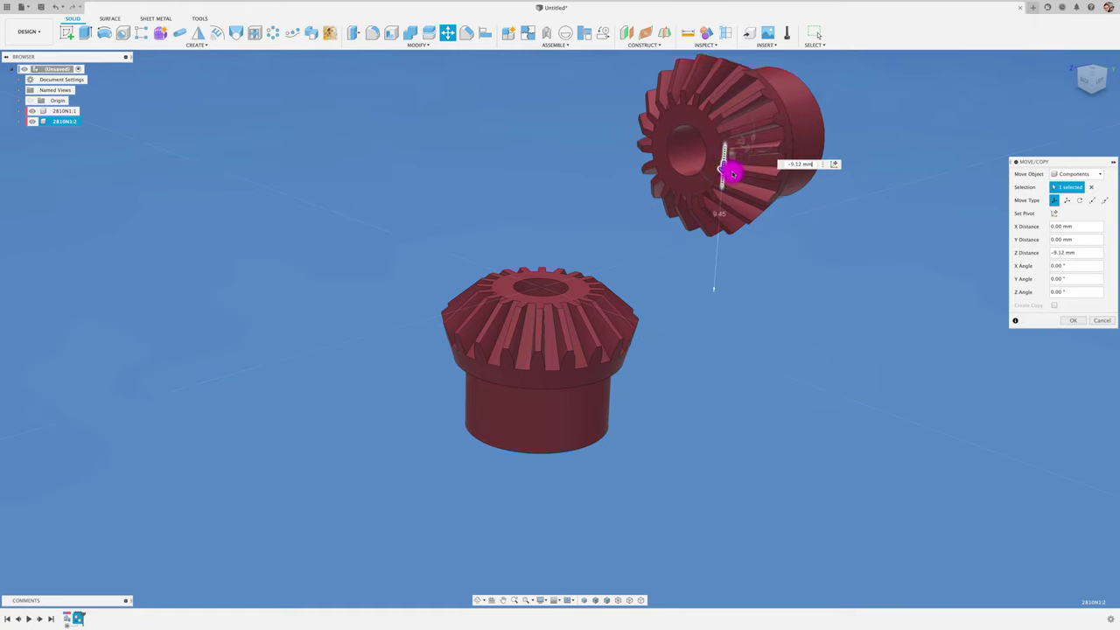
left_click(1073, 322)
middle_click_drag(429, 182, 370, 245)
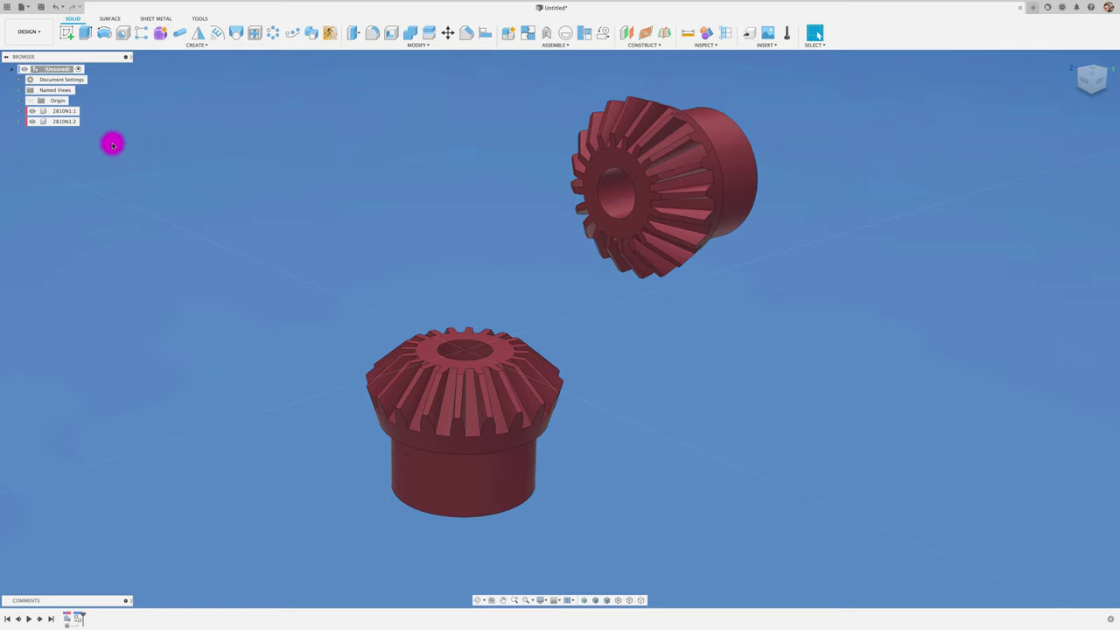
left_click(59, 122)
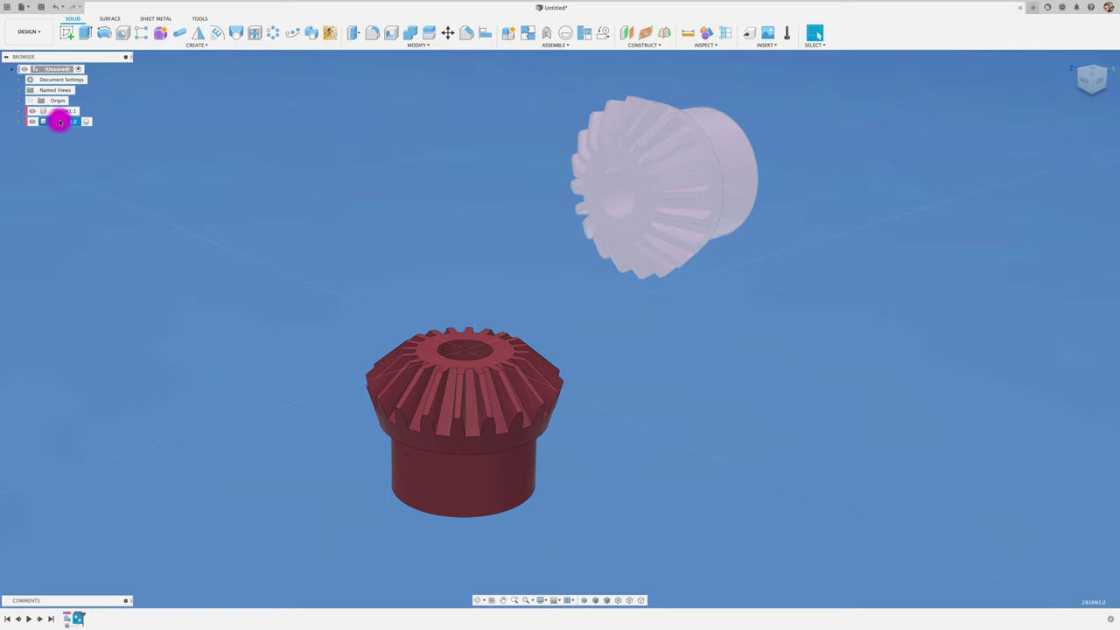
Make the second gear purple and drag it down toward the red gear in side view
right_click(59, 120)
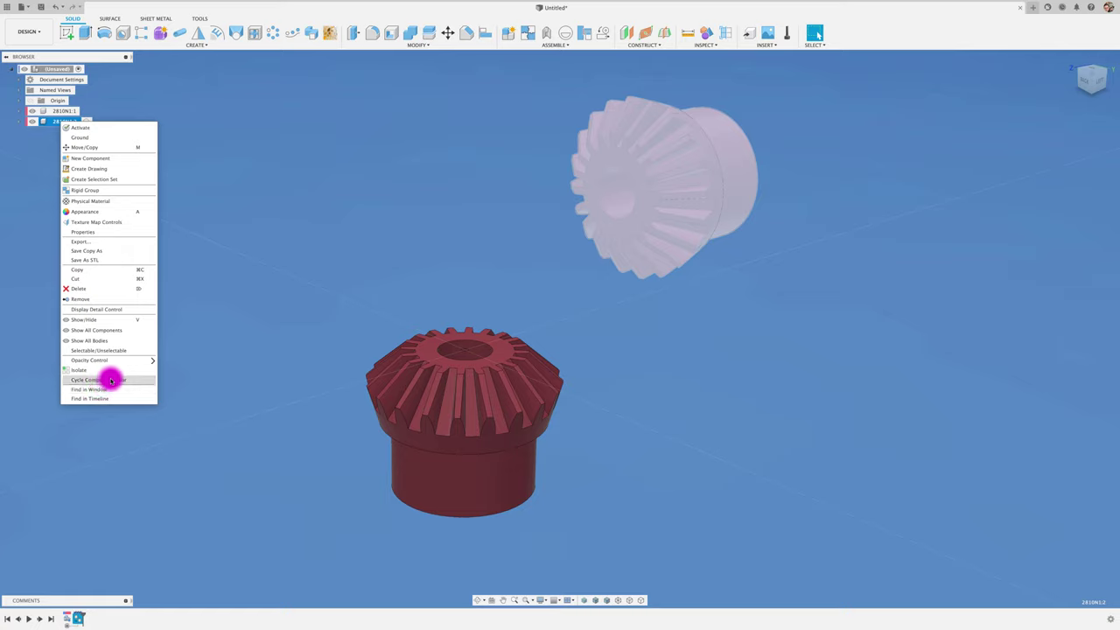
left_click(111, 380)
mouse_move(593, 204)
left_mouse_down()
mouse_move(598, 277)
mouse_move(610, 263)
left_mouse_up()
left_click(1092, 77)
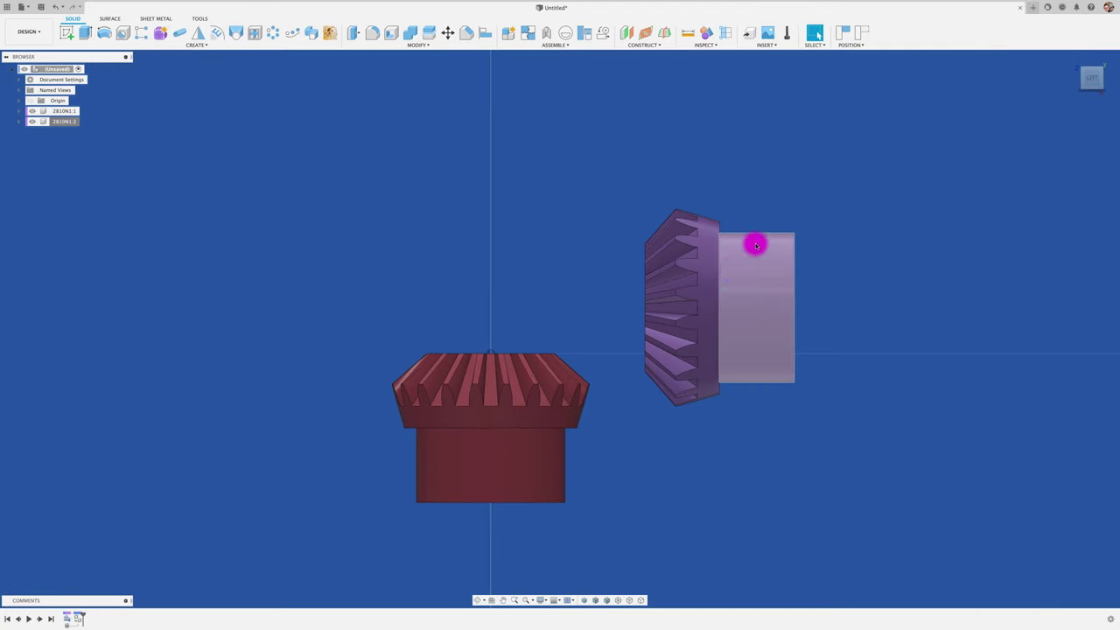
left_click_drag(755, 245, 637, 275)
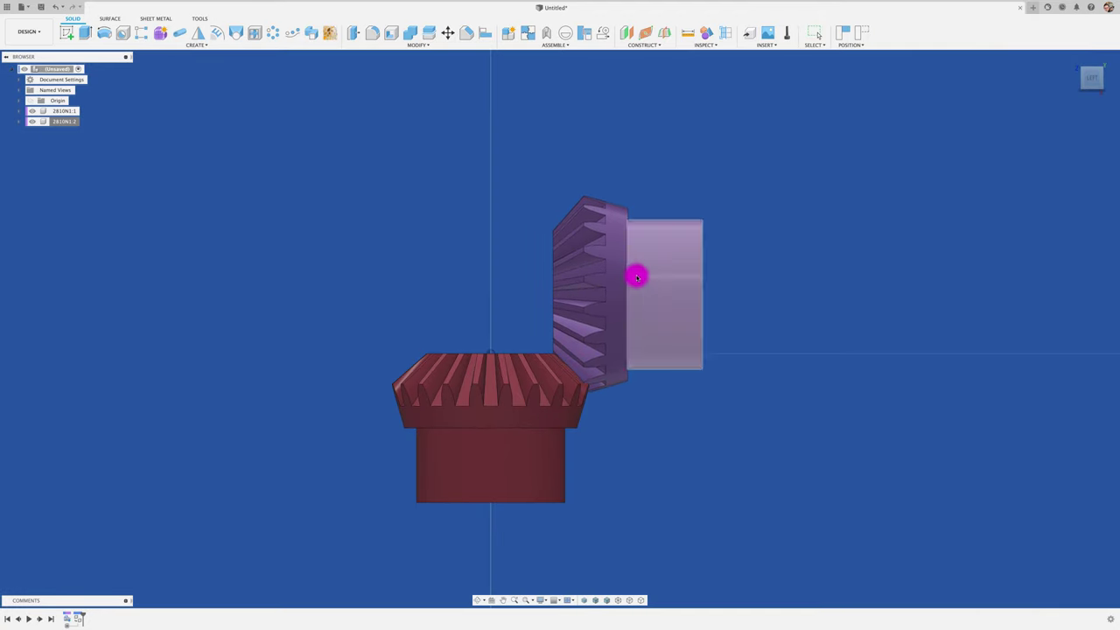
Move the purple gear clear of the red gear, inspect both, and show the origin axes
middle_click_drag(525, 341, 565, 324, "shift")
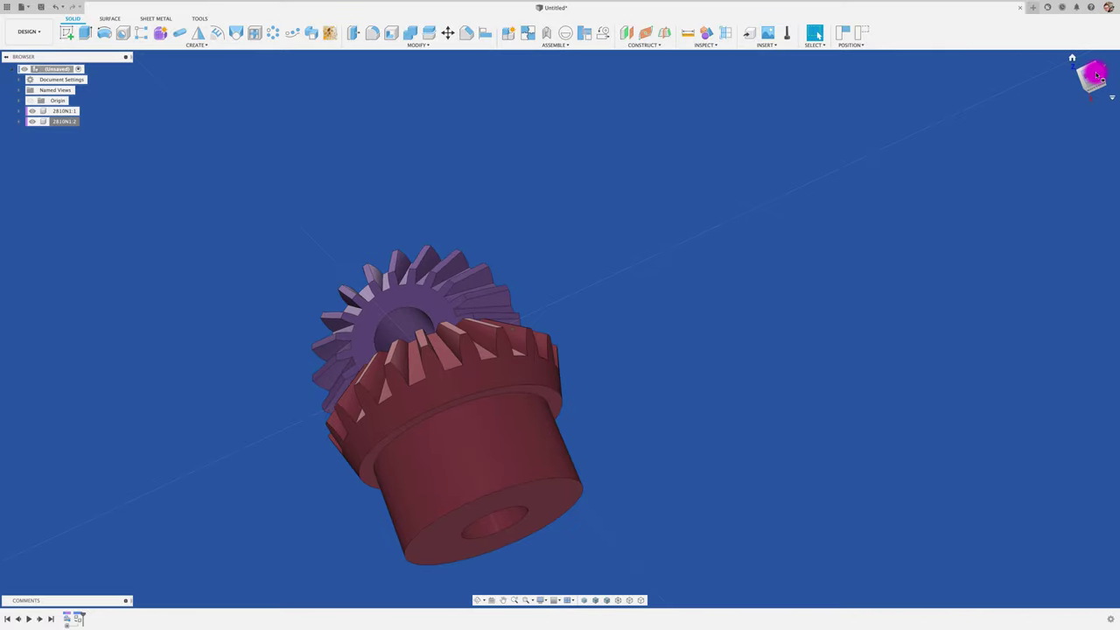
left_click(1090, 76)
left_click_drag(482, 294, 500, 302)
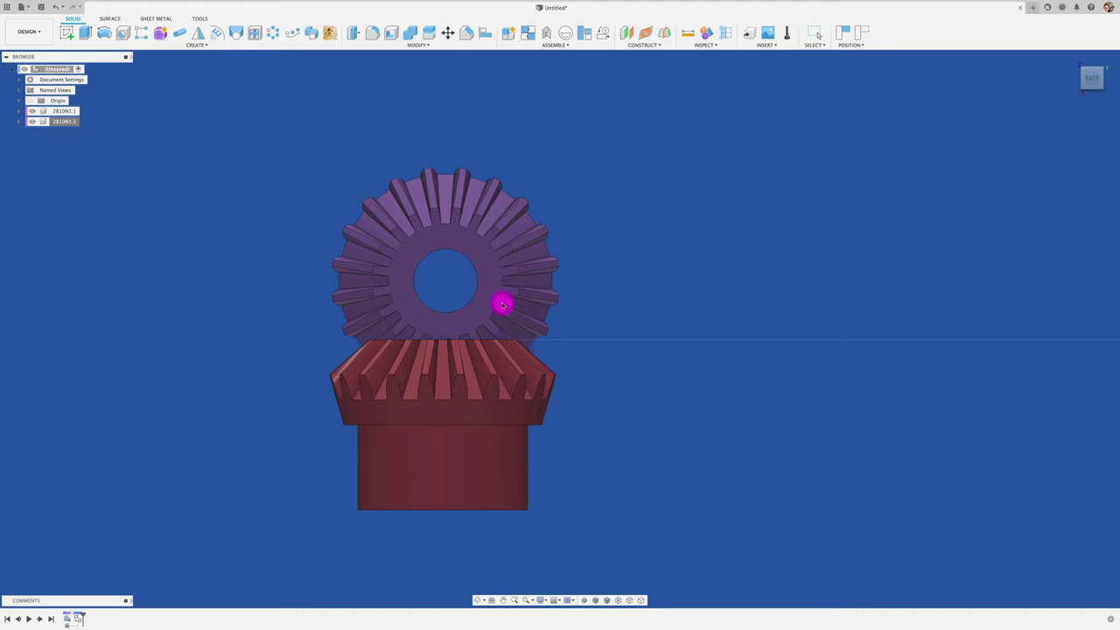
mouse_move(631, 287)
middle_mouse_down("shift")
mouse_move(528, 330)
mouse_move(637, 286)
middle_mouse_up("shift")
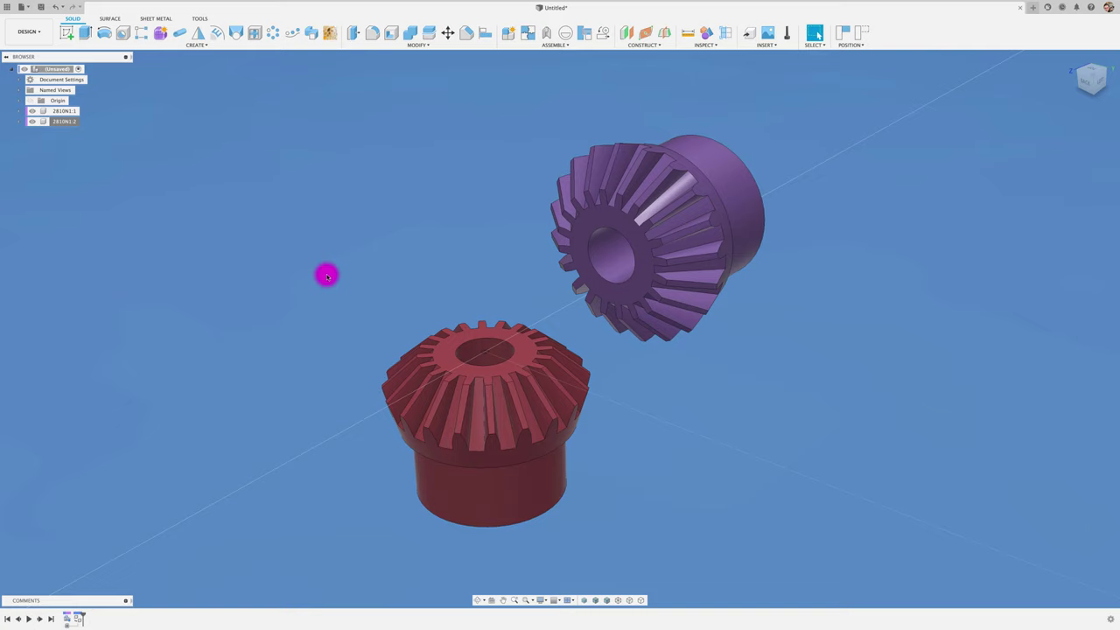
middle_click_drag(324, 272, 210, 201, "shift")
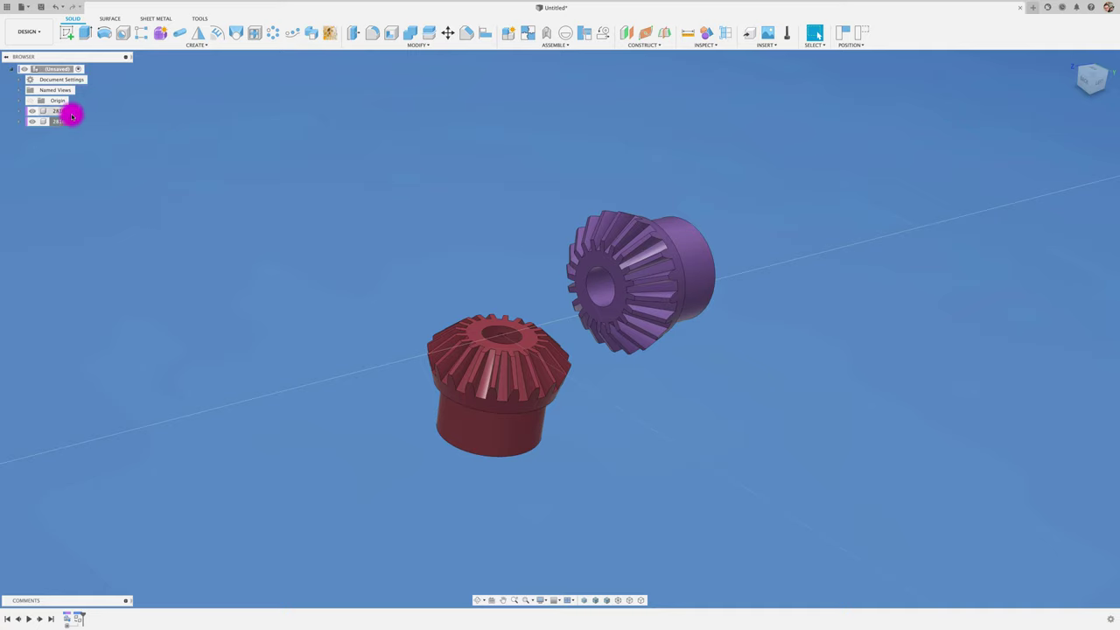
left_click(30, 100)
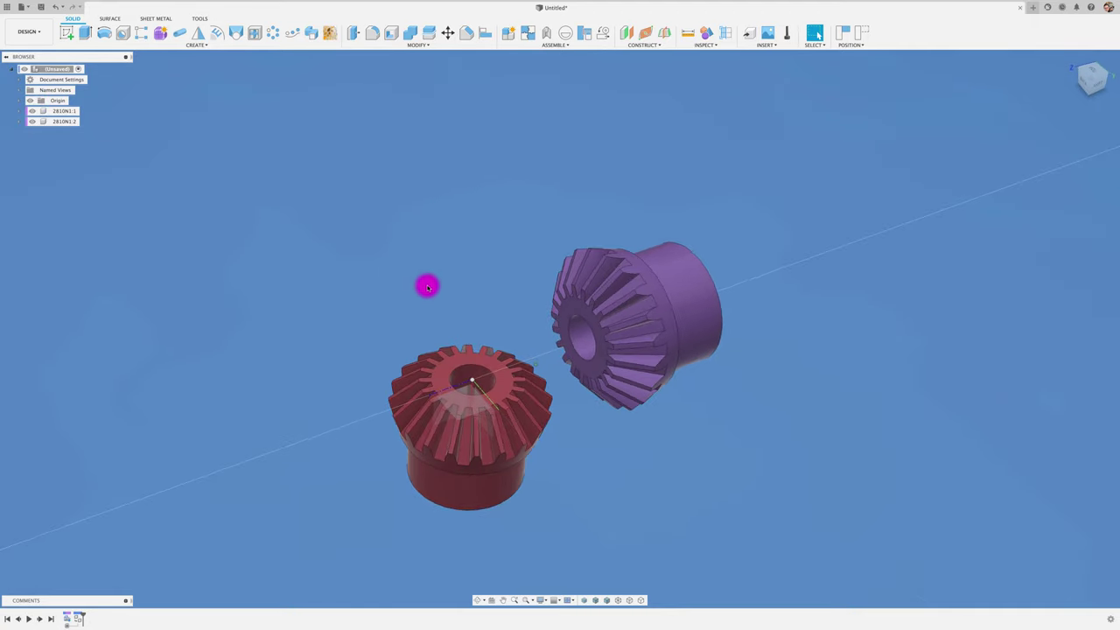
Start a sketch on the XZ plane without keeping moved positions, viewed from the LEFT
left_click(71, 35)
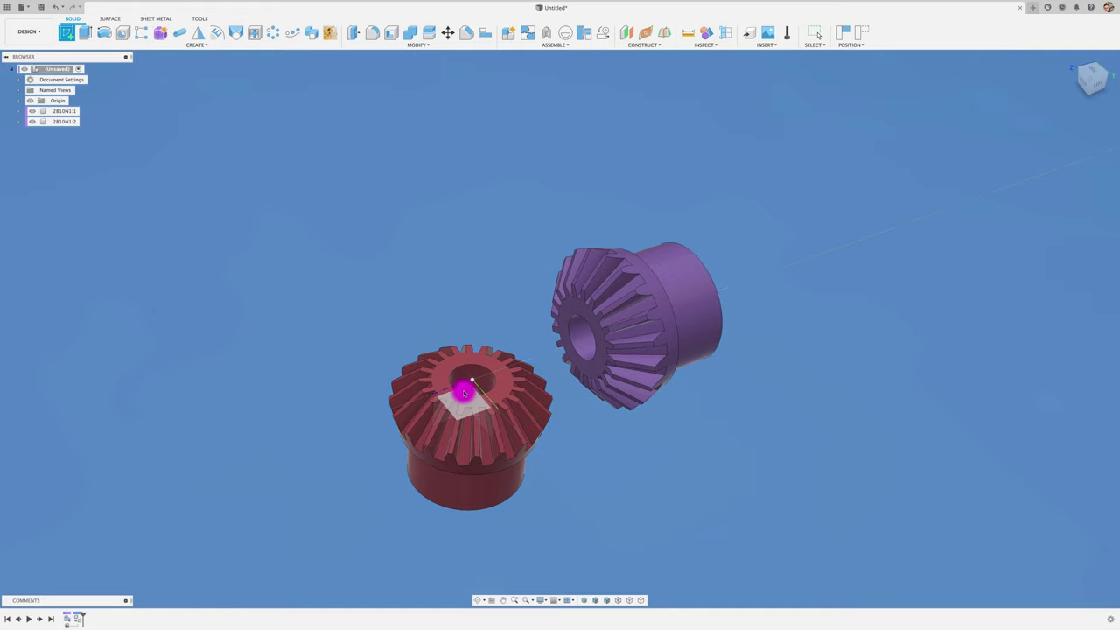
scroll(463, 394, "up", 3)
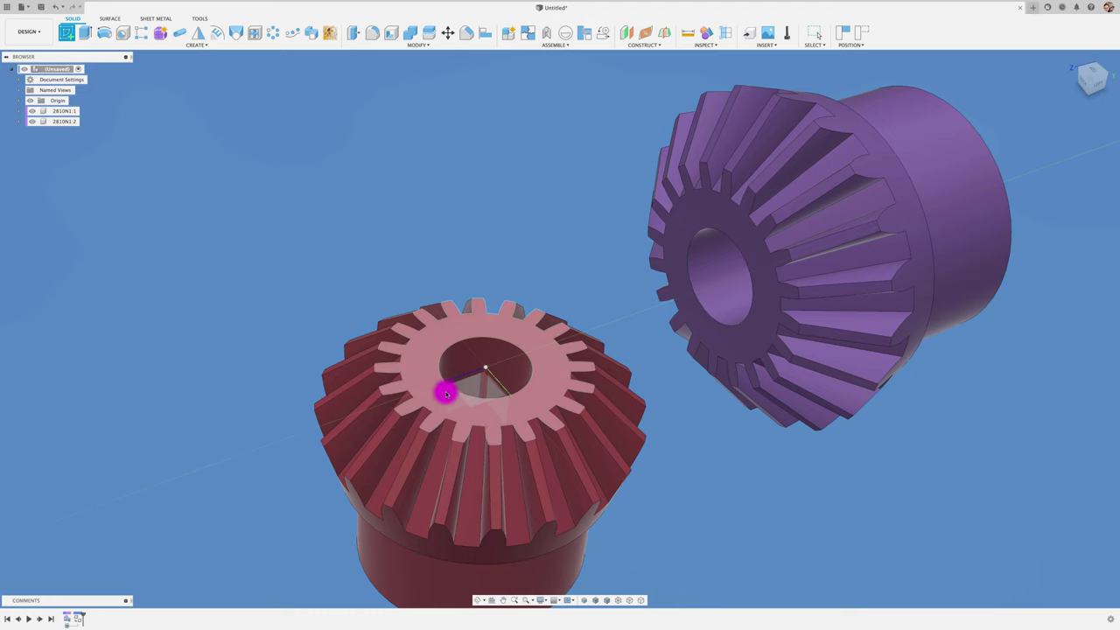
scroll(447, 391, "up", 3)
left_click(486, 379)
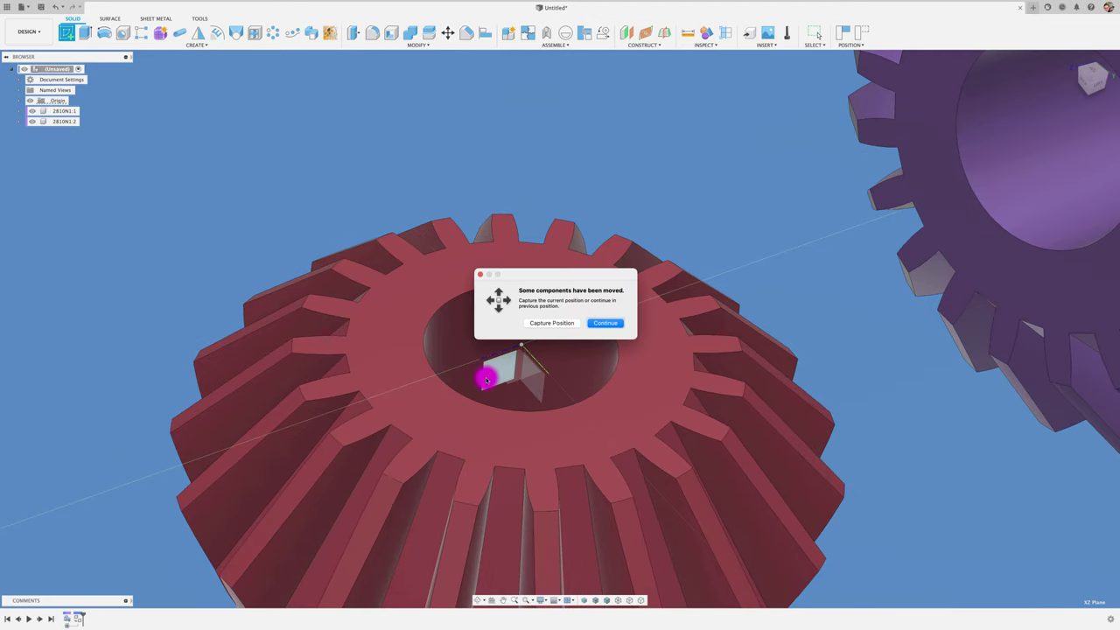
left_click(549, 324)
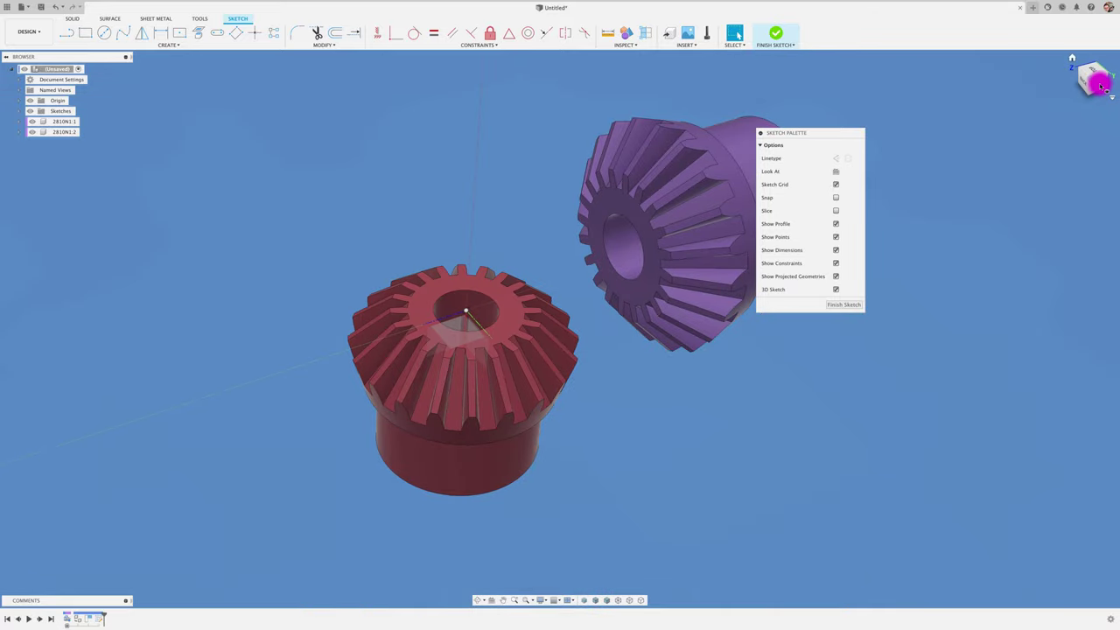
left_click(1092, 83)
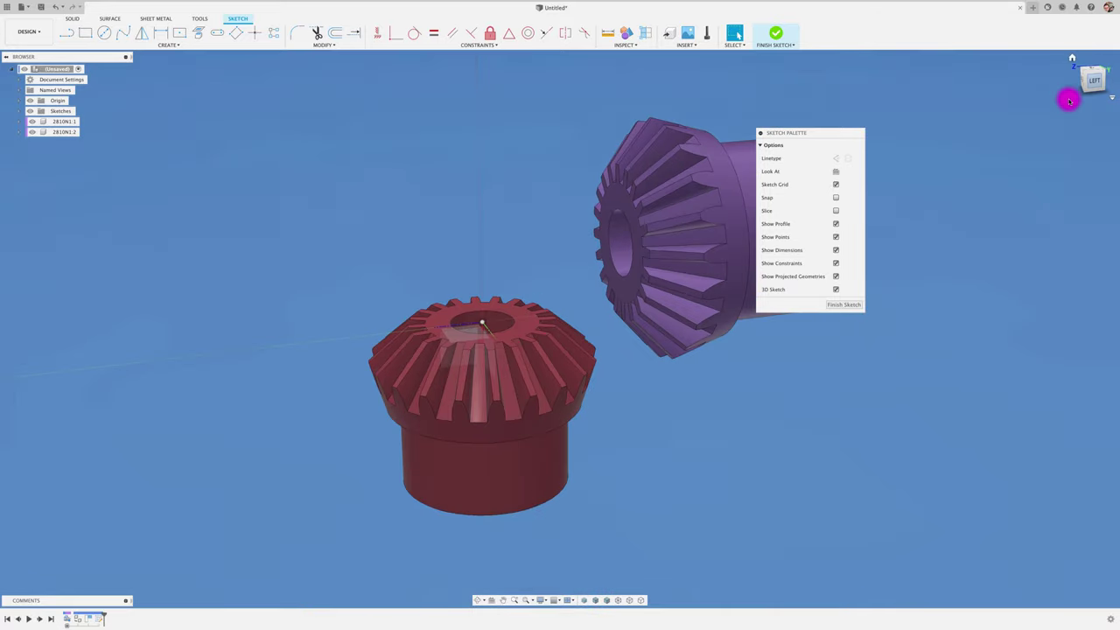
Draw an 11 mm vertical construction line, then an 11 mm horizontal one from its top, and finish
left_click(71, 35)
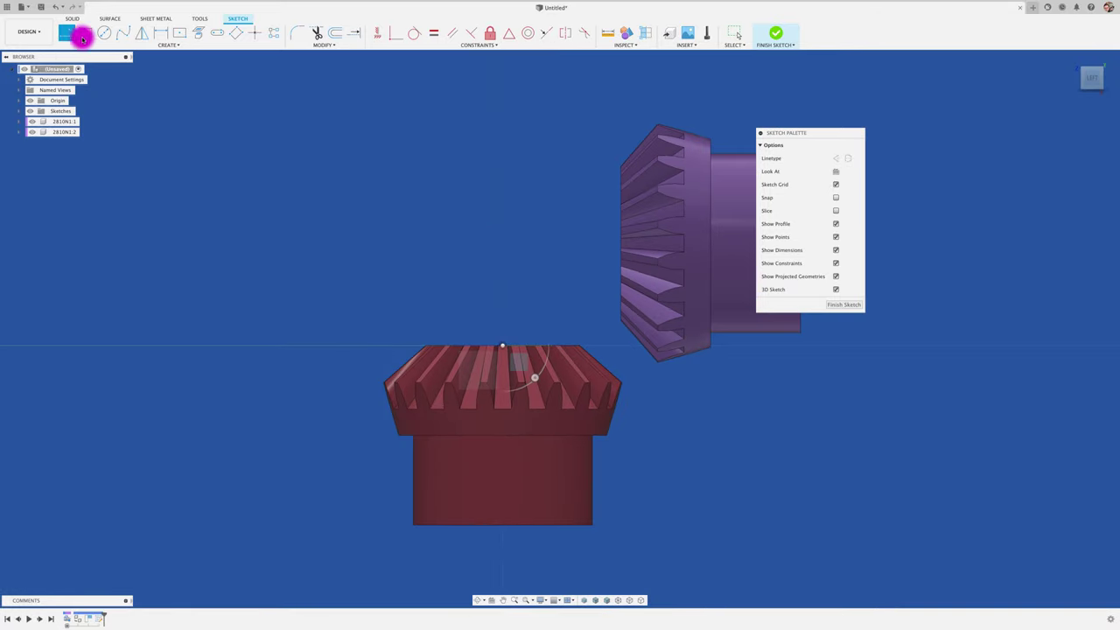
left_click(837, 158)
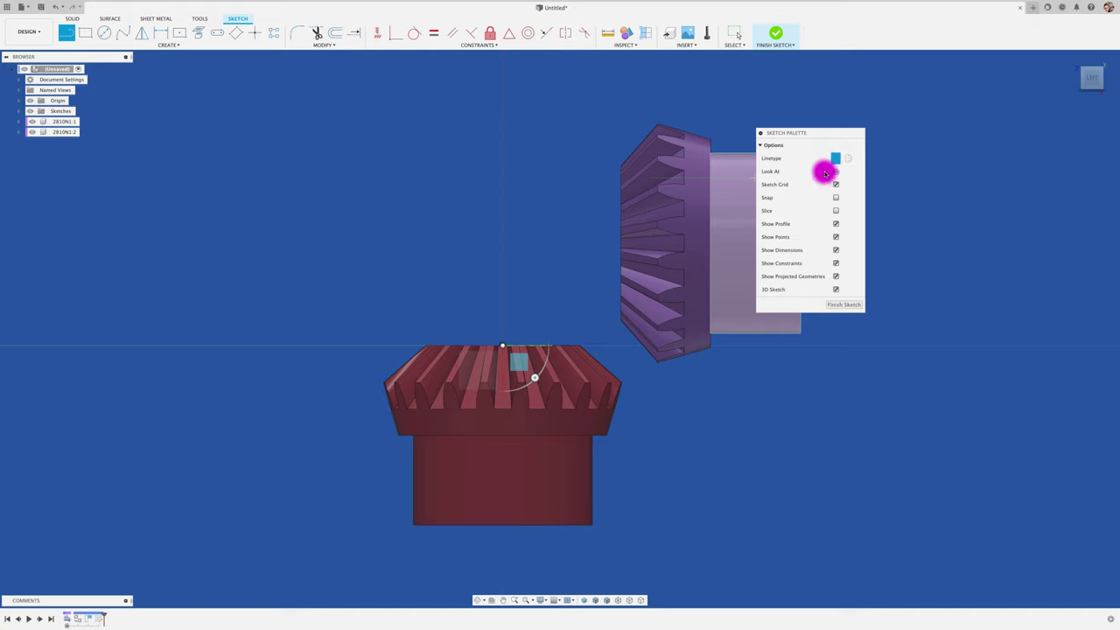
left_click(502, 347)
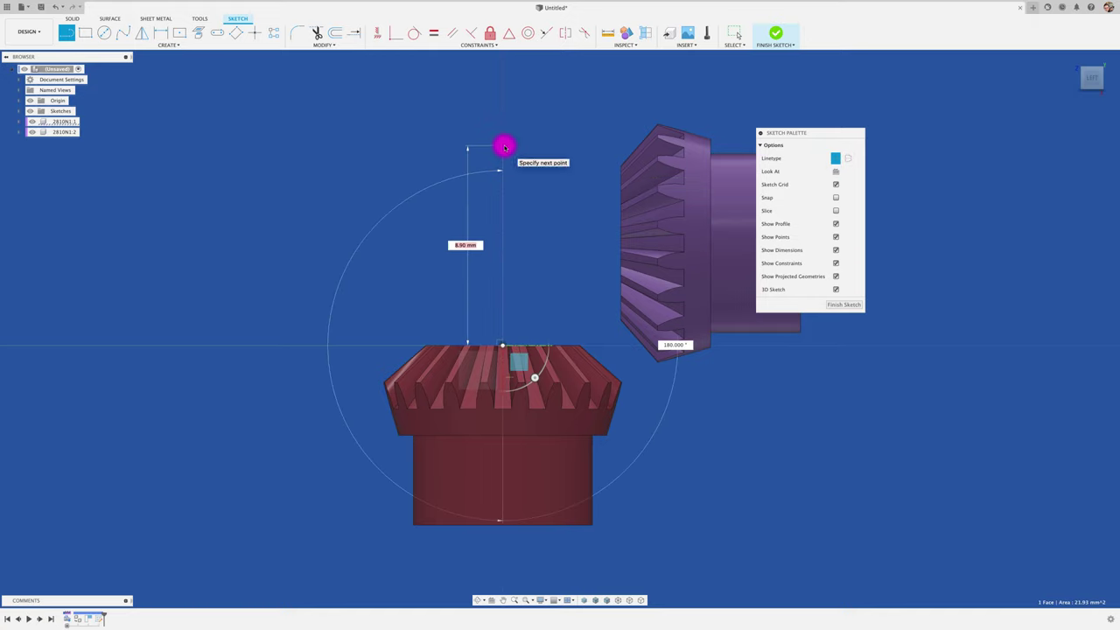
type("11")
key("Return")
key("Escape")
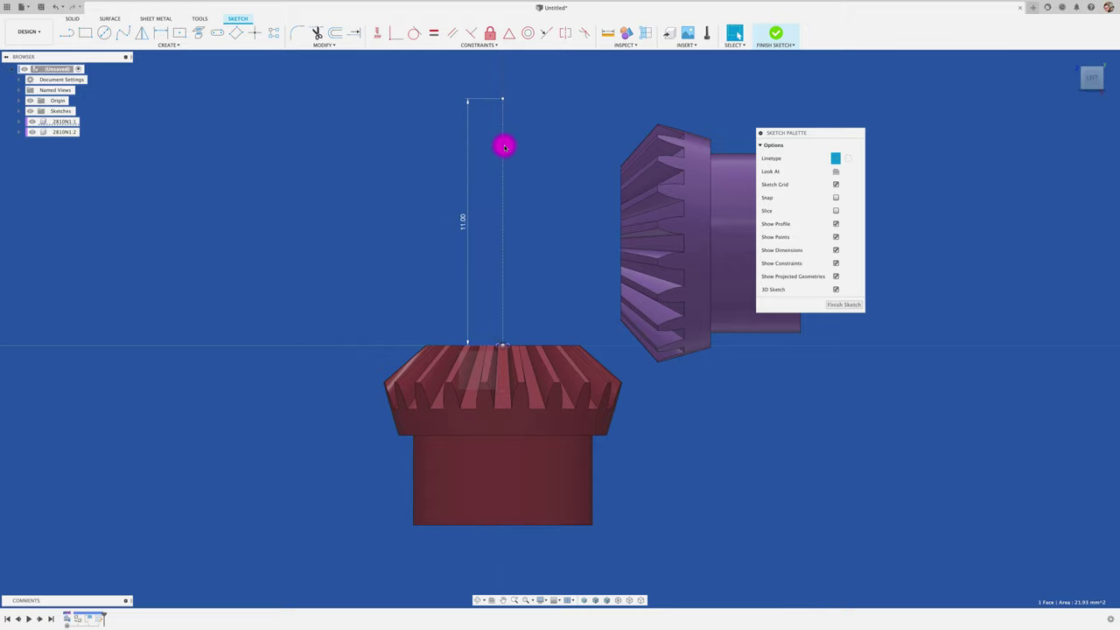
key("l")
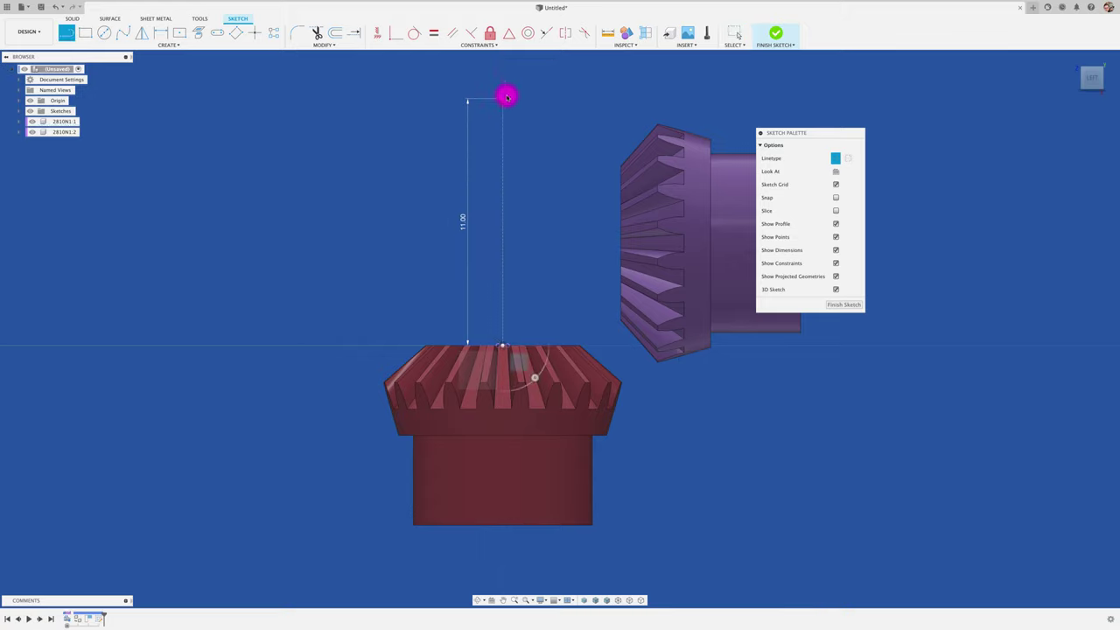
left_click(503, 99)
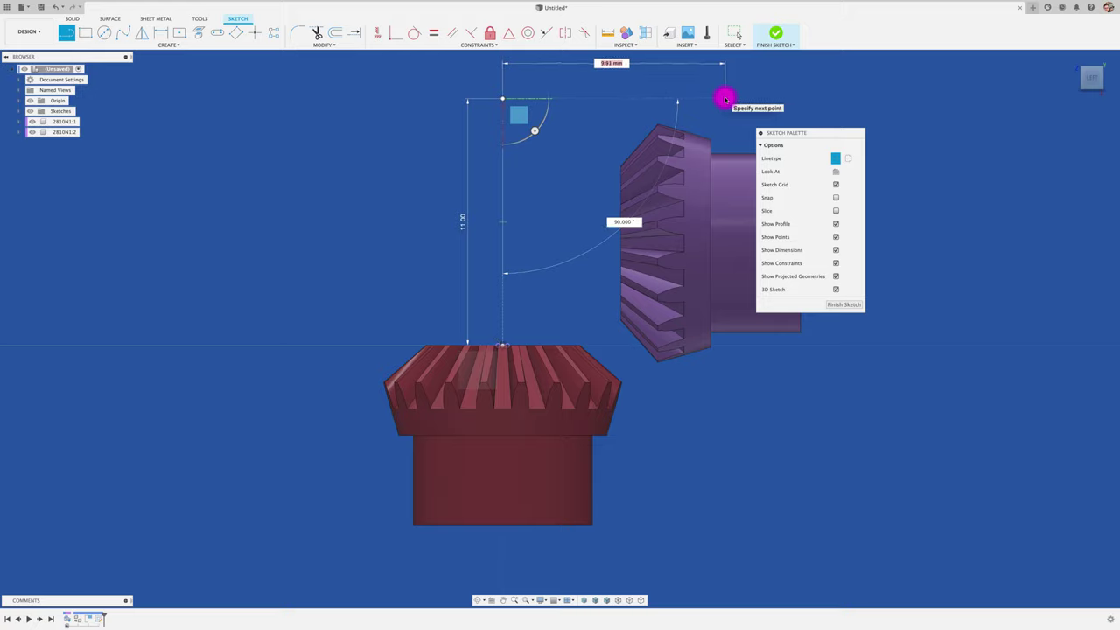
type("11")
key("Return")
key("Escape")
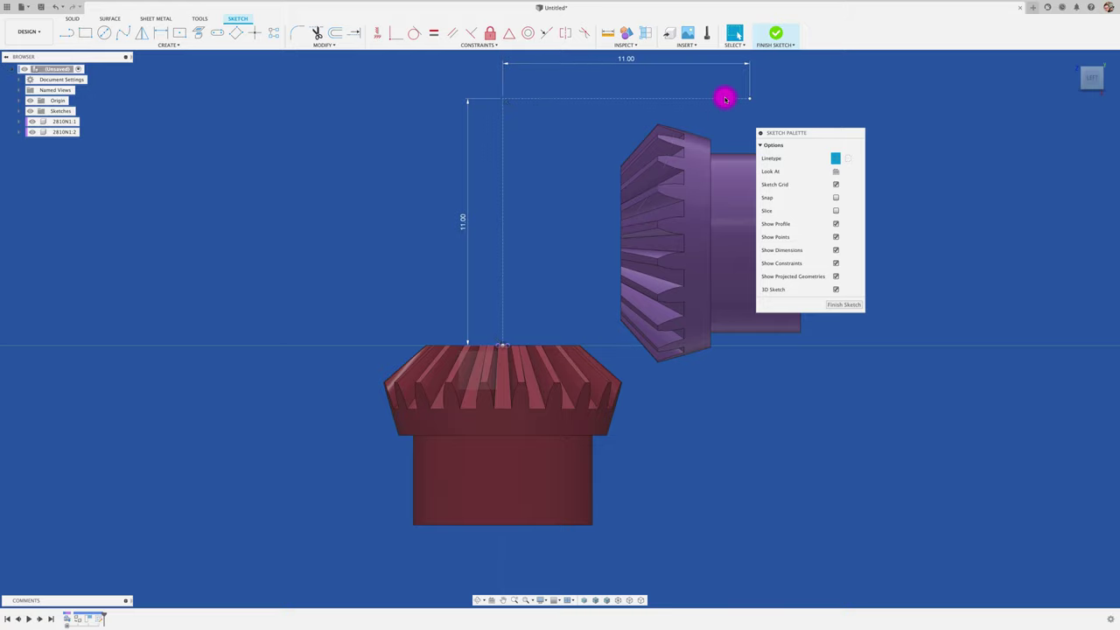
left_click(775, 38)
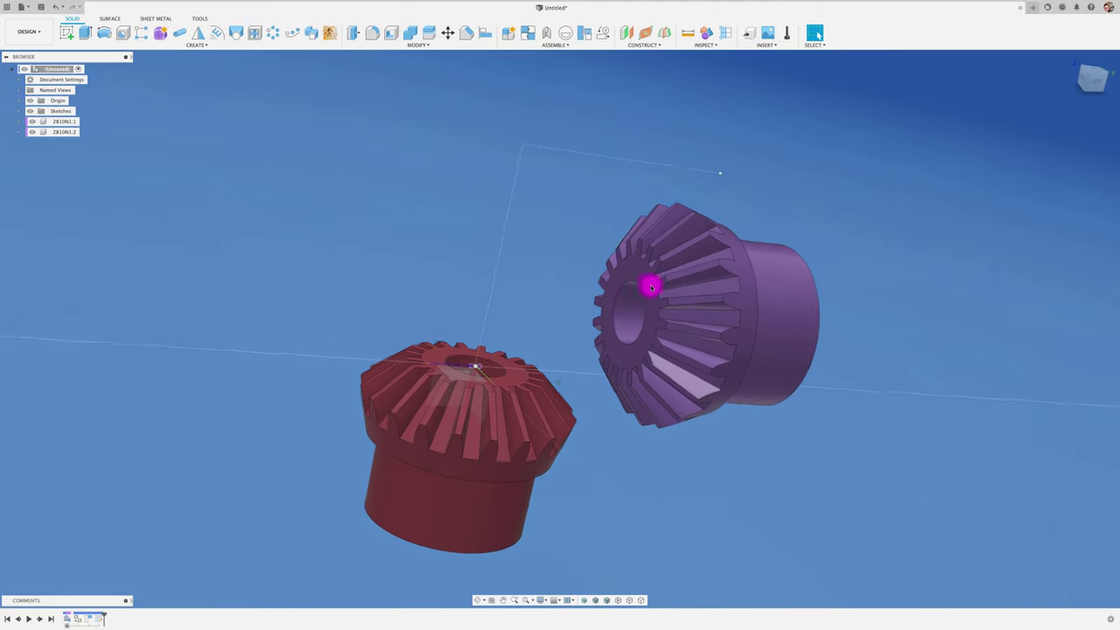
Drag the red gear to the upper left and the purple gear to the upper right
mouse_move(581, 192)
middle_mouse_down("shift")
mouse_move(555, 202)
mouse_move(555, 145)
mouse_move(524, 219)
middle_mouse_up("shift")
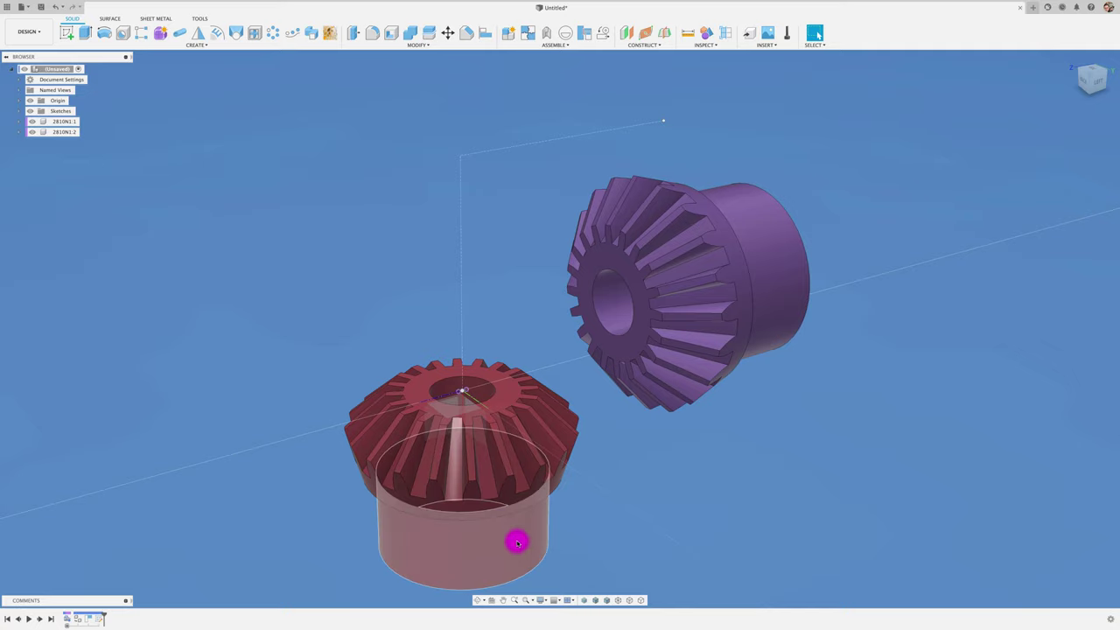
left_click_drag(517, 537, 347, 333)
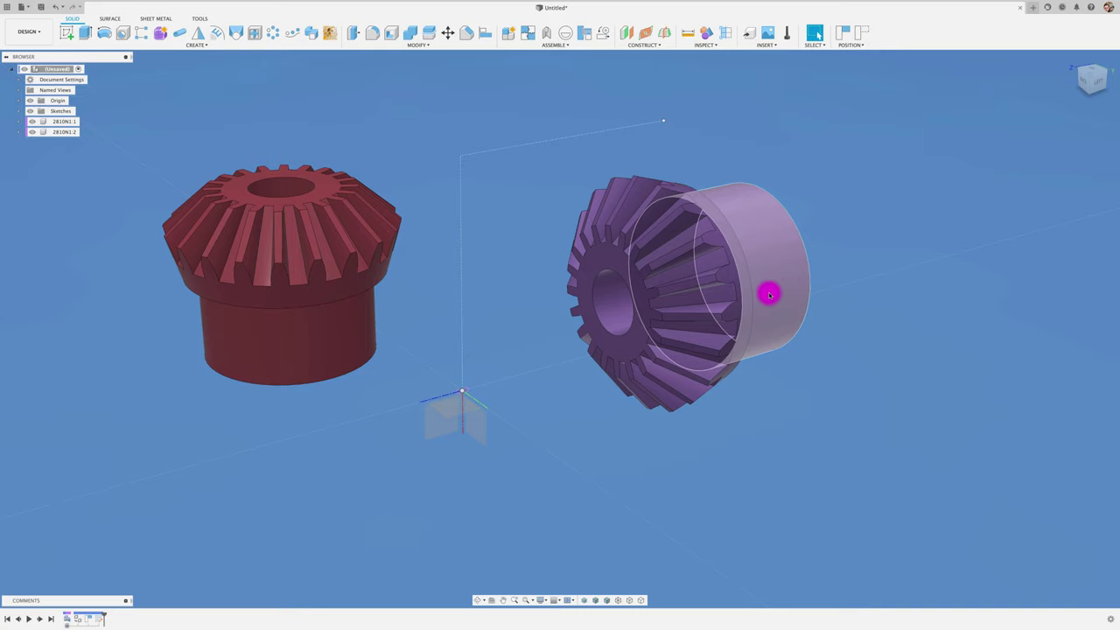
left_click_drag(770, 292, 892, 202)
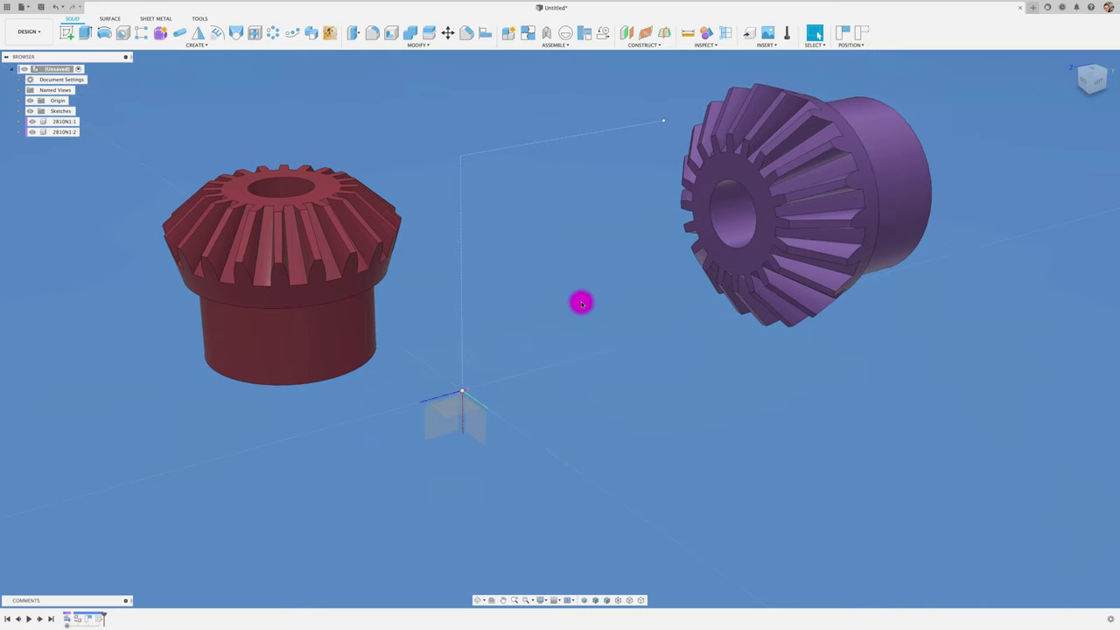
Seat the red gear's bottom circle on the vertical line's base with a revolute joint
key("j")
left_click(559, 322)
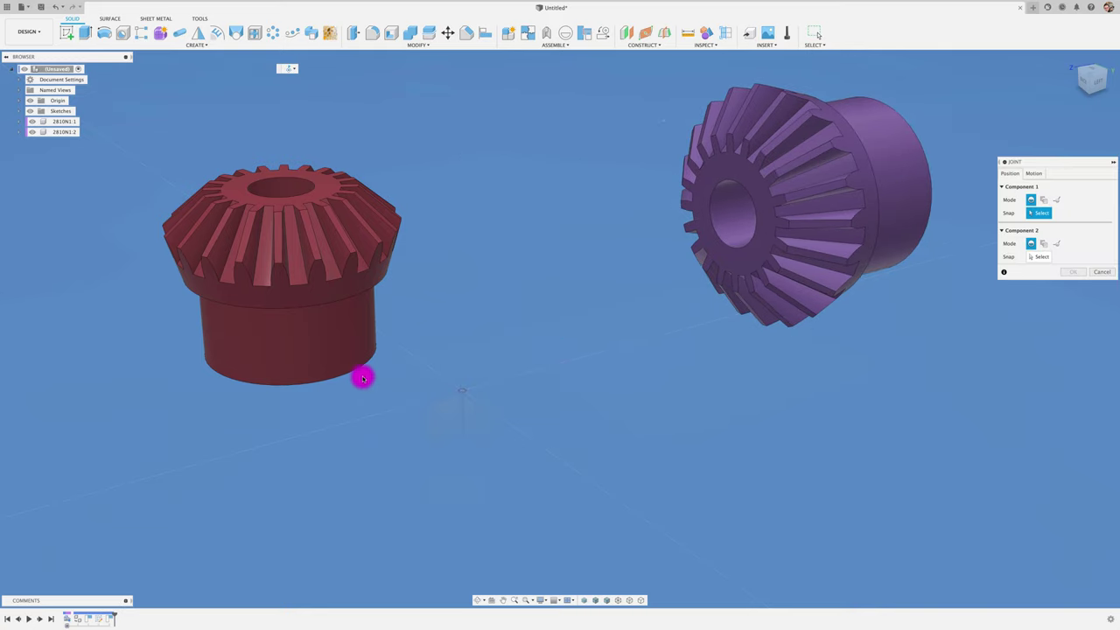
left_click(346, 376)
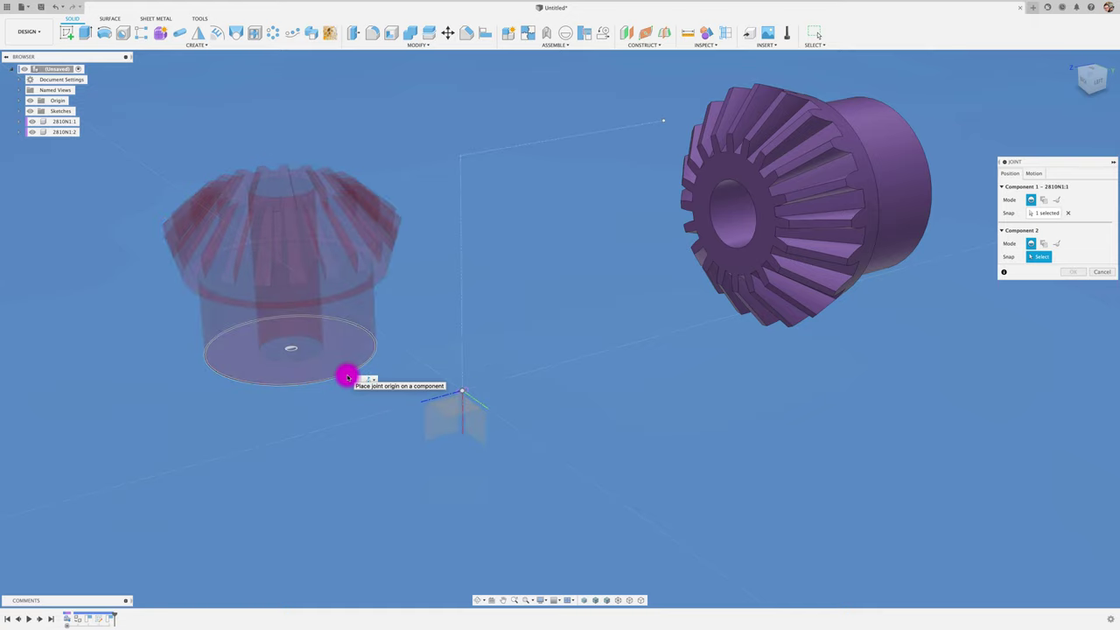
left_click(464, 385)
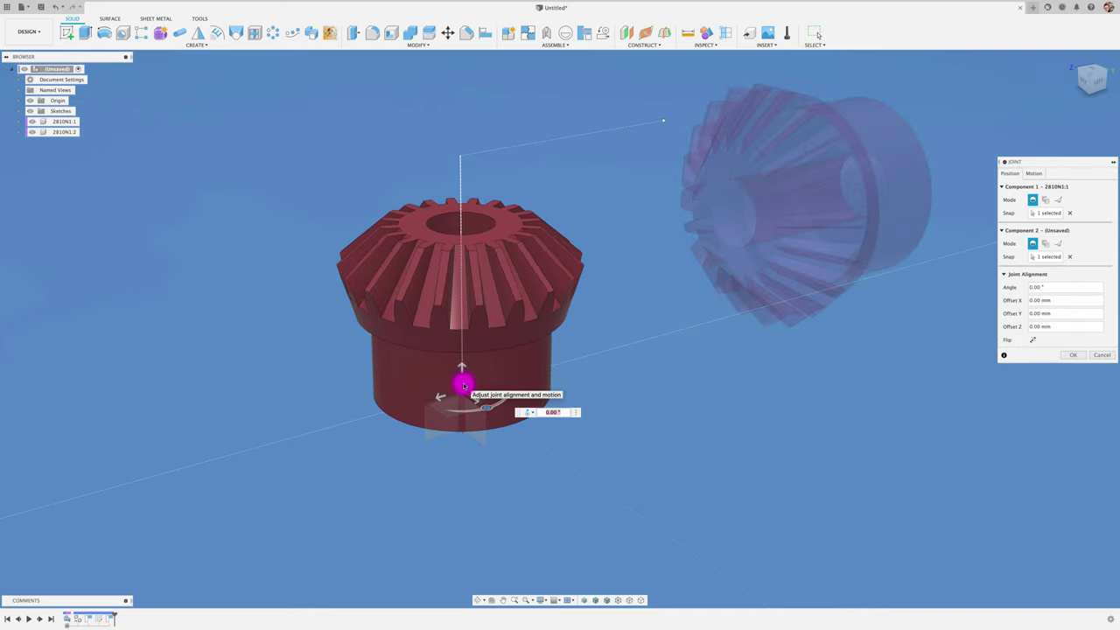
left_click_drag(1070, 162, 812, 339)
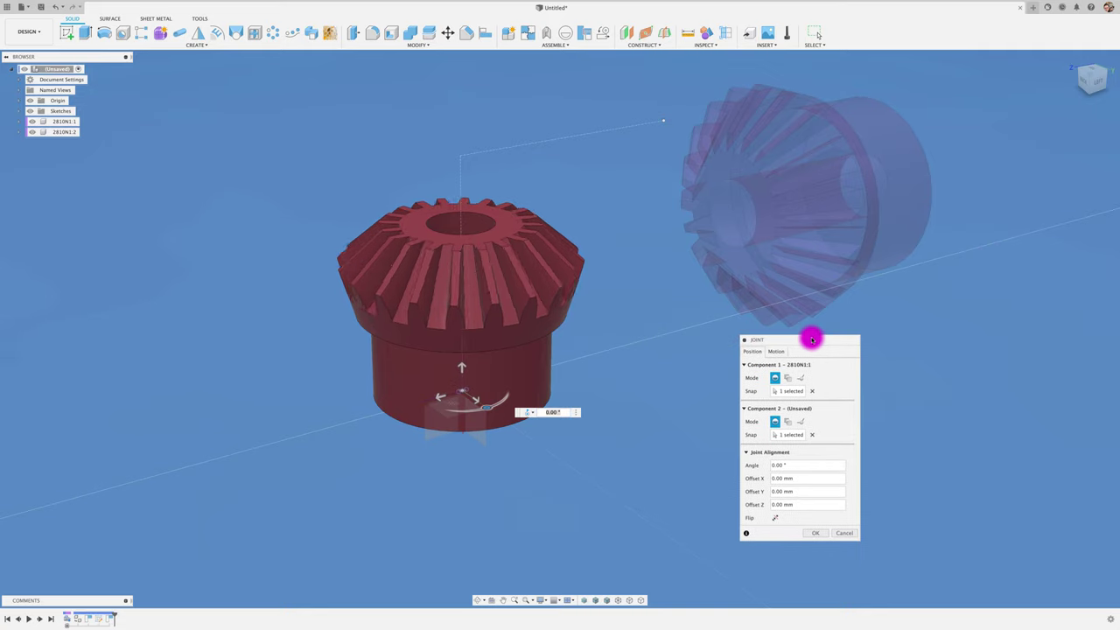
left_click(775, 351)
left_click(787, 364)
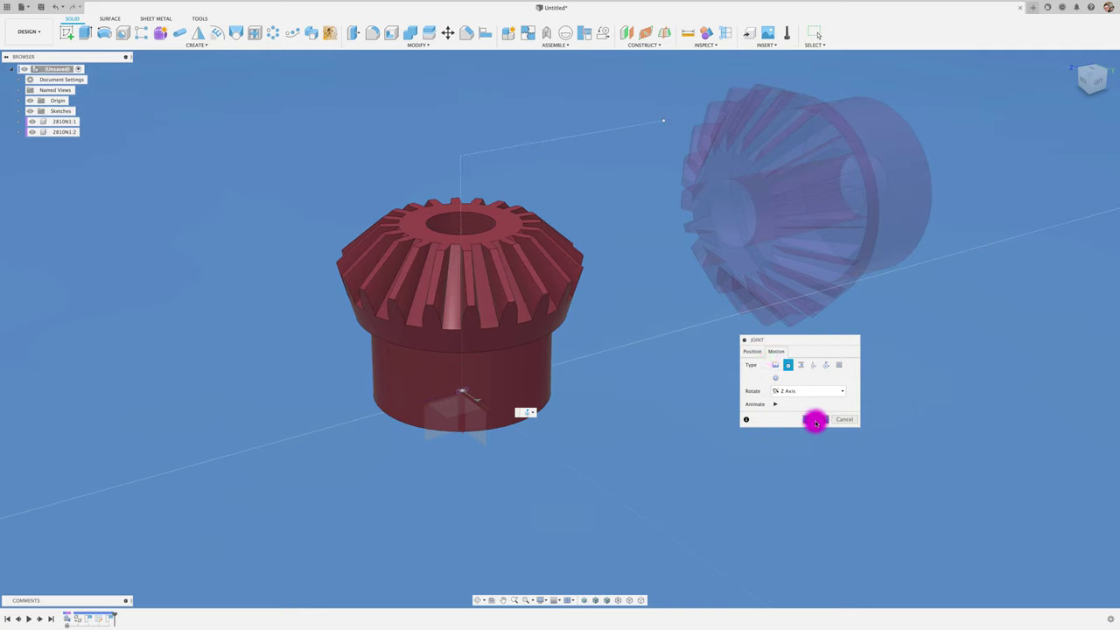
left_click(776, 407)
left_click(815, 419)
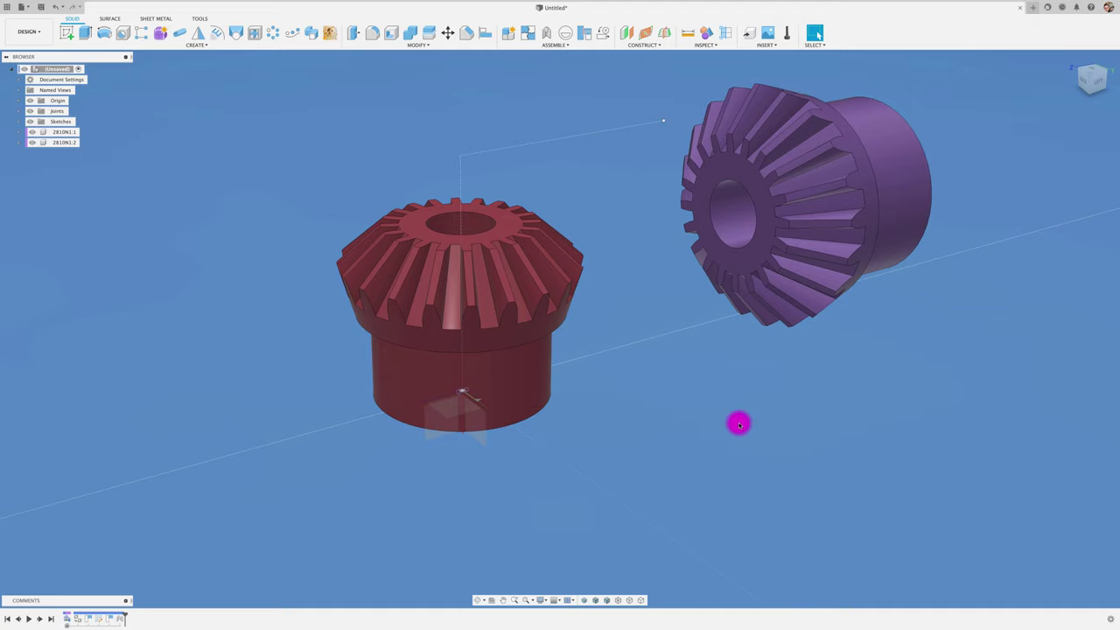
Try a joint between the purple and red gears, cancel it, and zoom toward the purple hub
key("j")
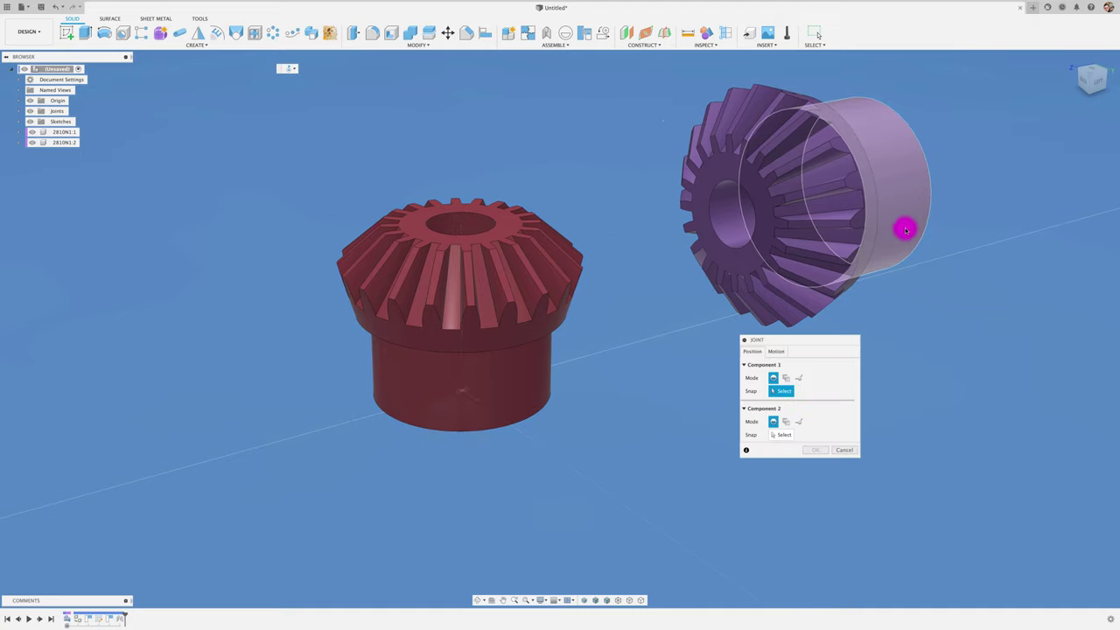
left_click(928, 180)
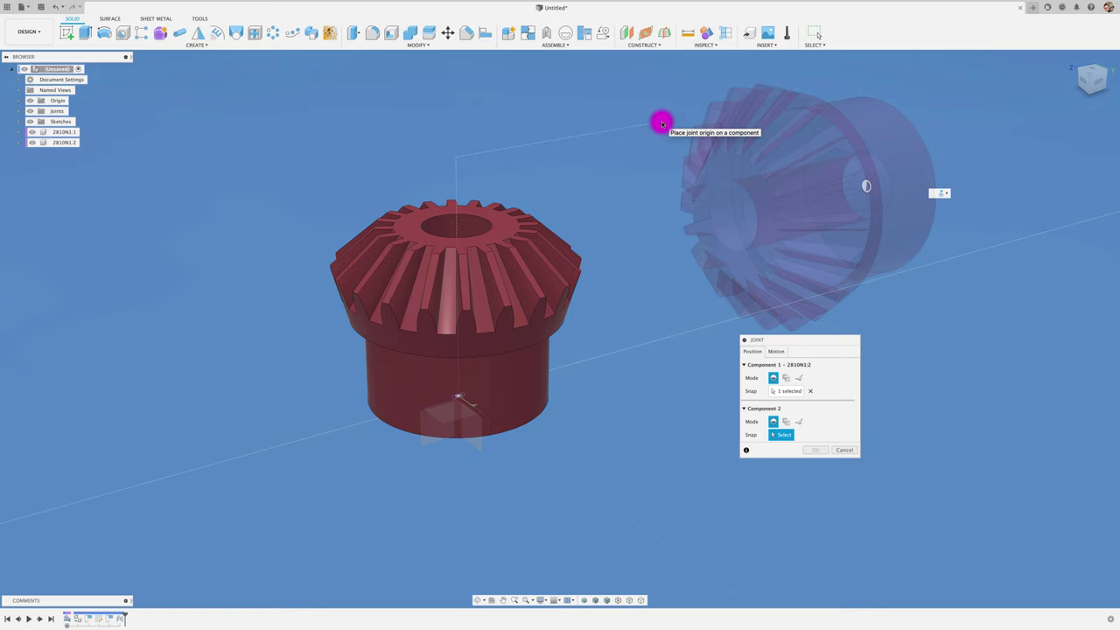
left_click(660, 123)
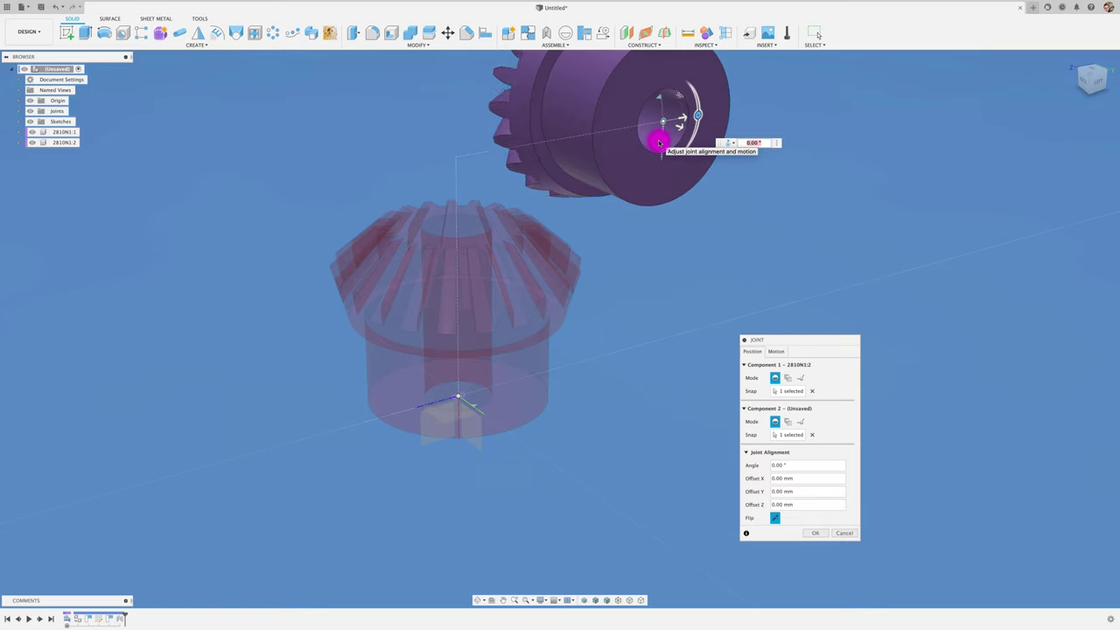
left_click(843, 533)
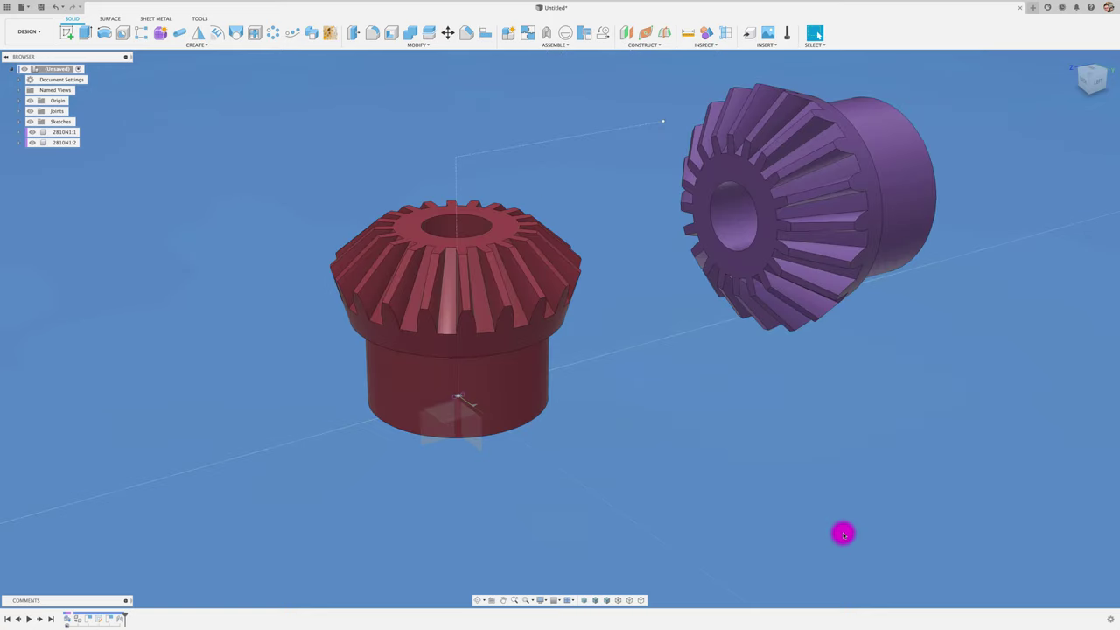
scroll(682, 336, "up", 3)
left_click(682, 337)
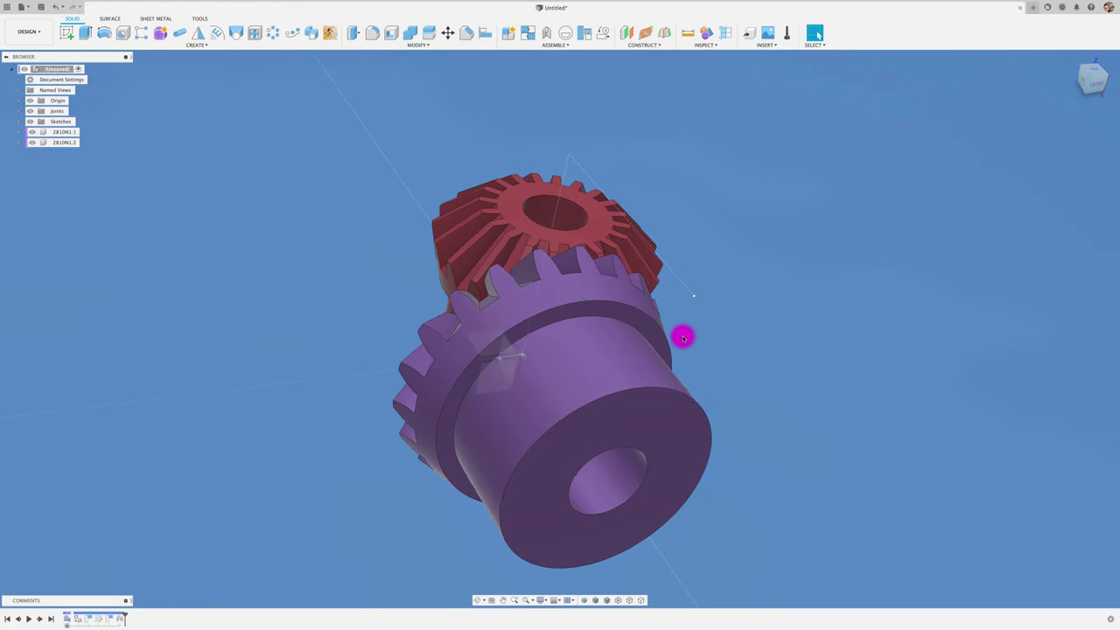
Joint the purple gear's hub to the red gear's joint point, then rotate it to mesh the teeth
key("j")
left_click(680, 394)
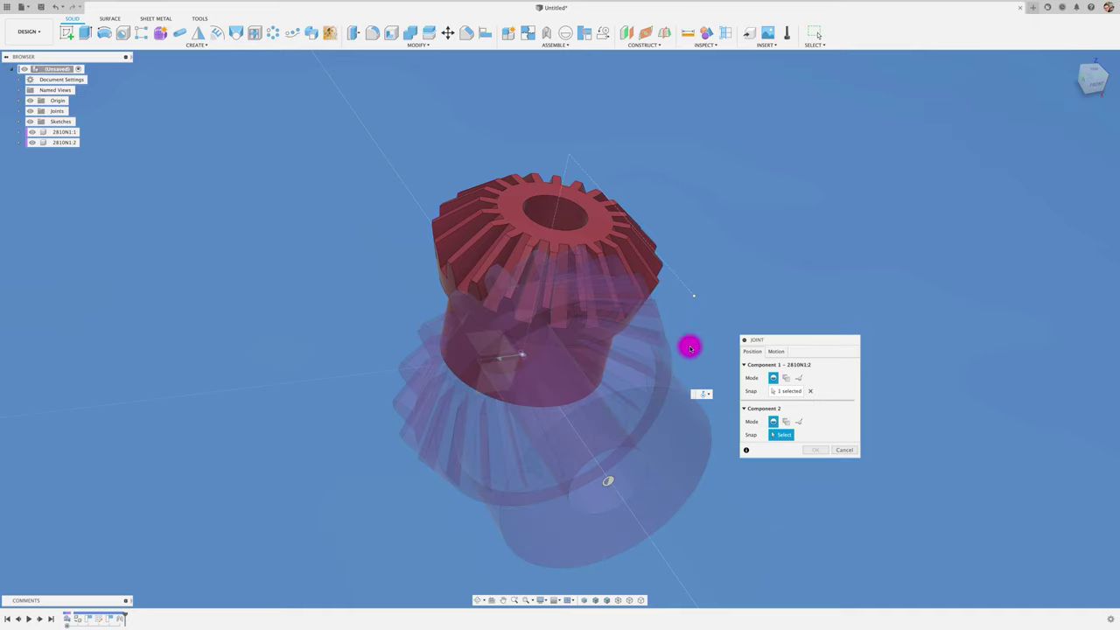
left_click(691, 294)
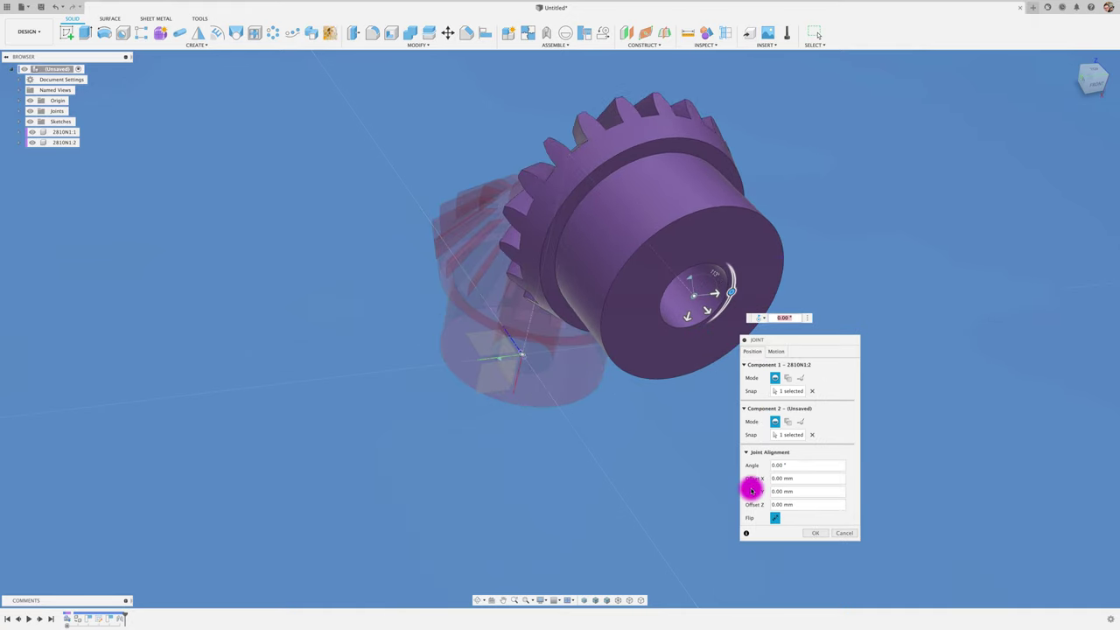
left_click(814, 532)
middle_click_drag(649, 487, 659, 477, "shift")
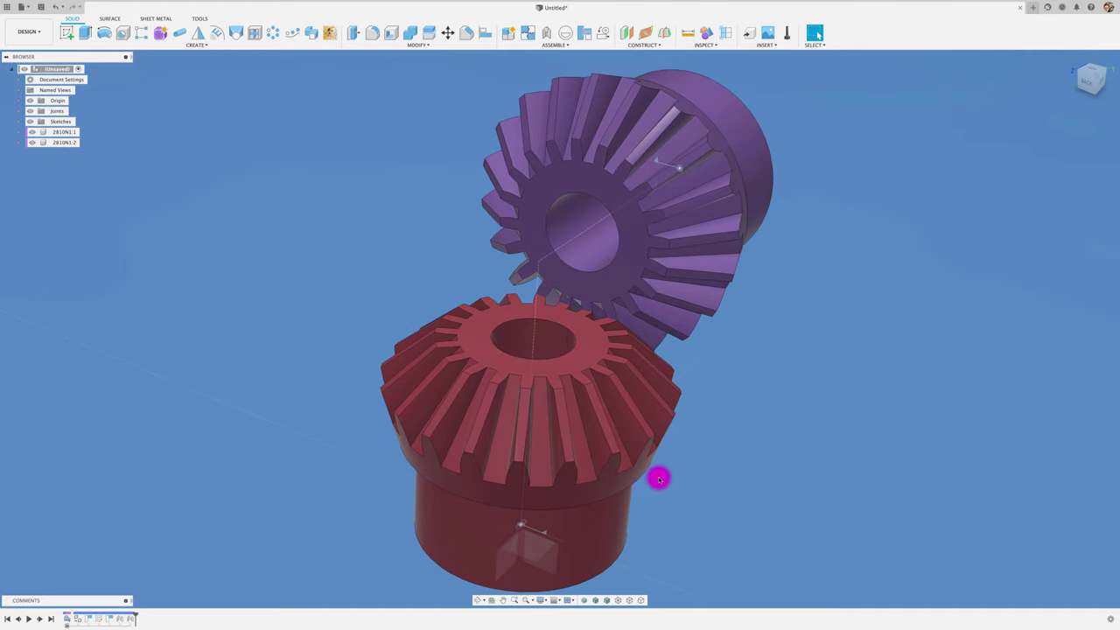
scroll(644, 305, "up", 5)
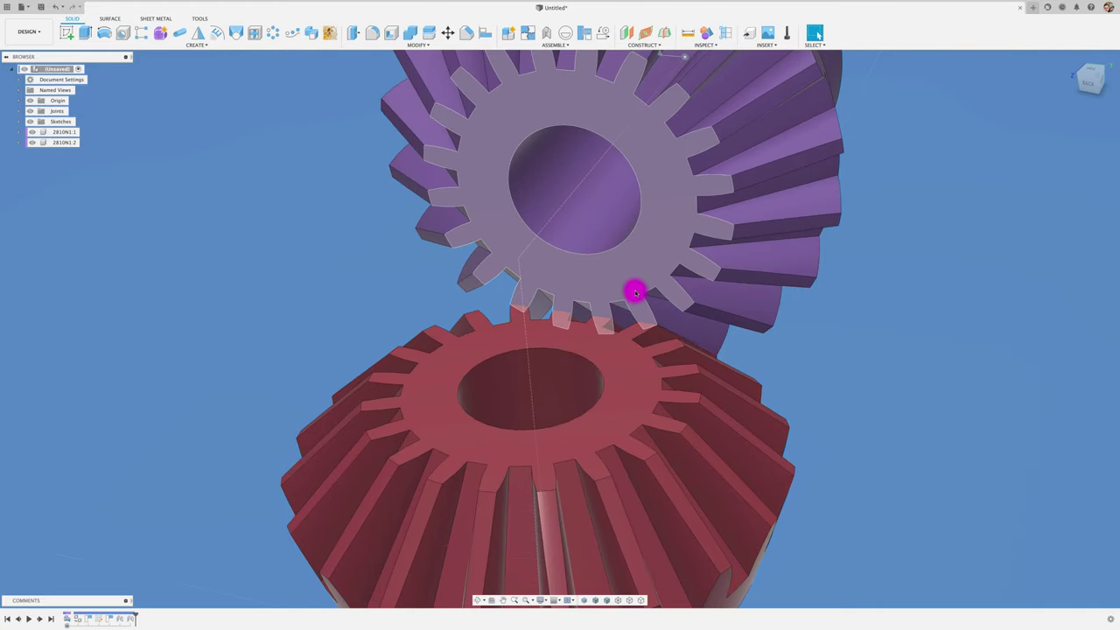
left_click_drag(635, 292, 648, 282)
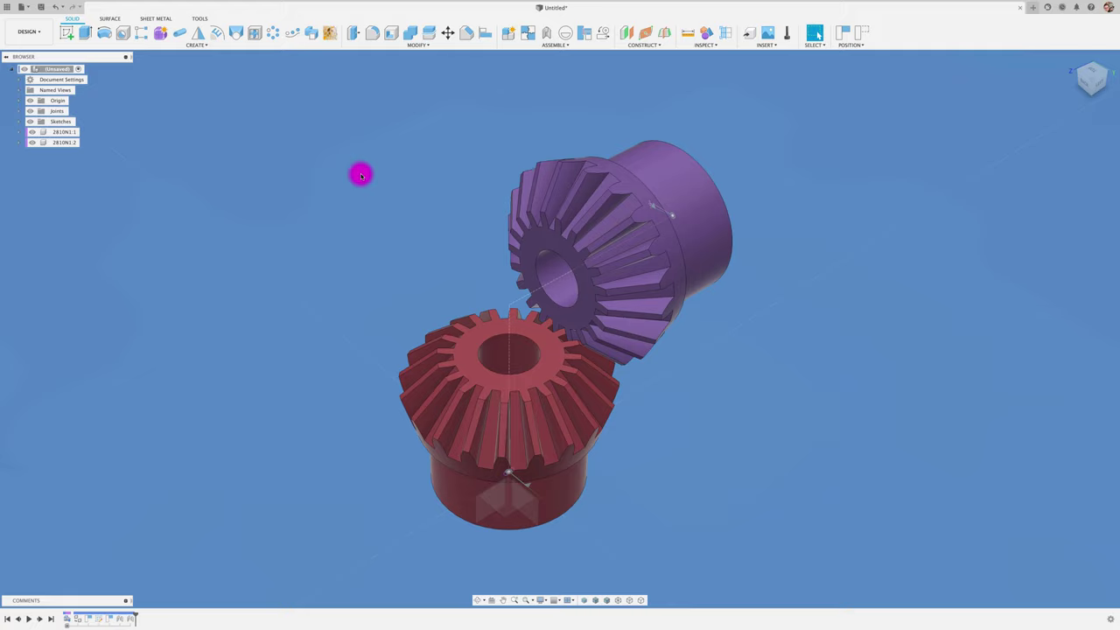
Create a Motion Link coupling both revolute joints 360° to 360°, then turn the purple gear to test
left_click(602, 32)
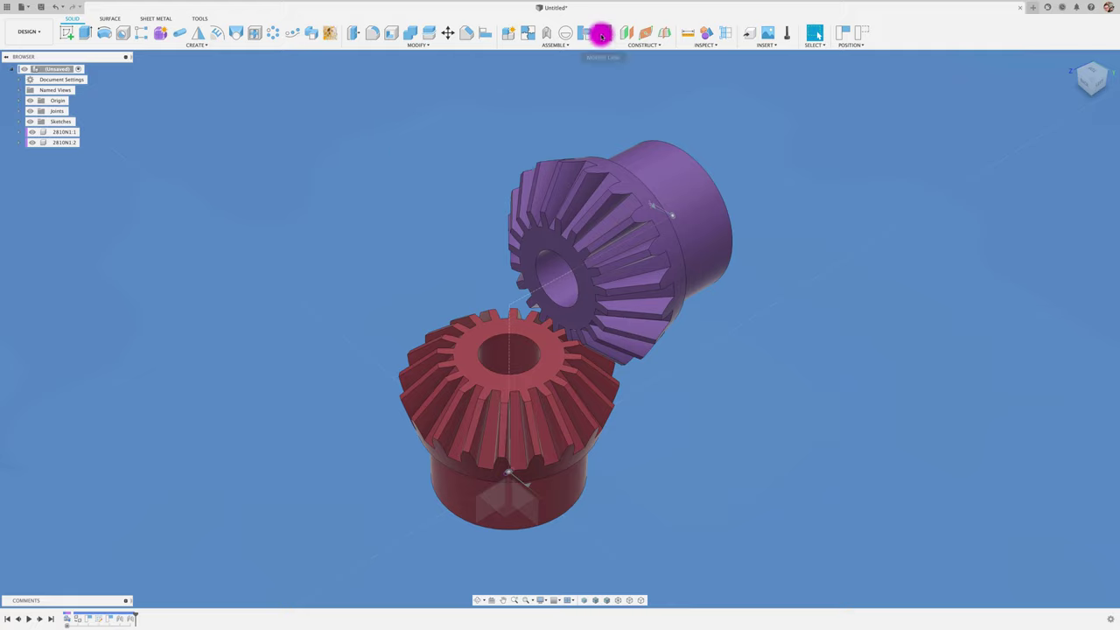
left_click(552, 323)
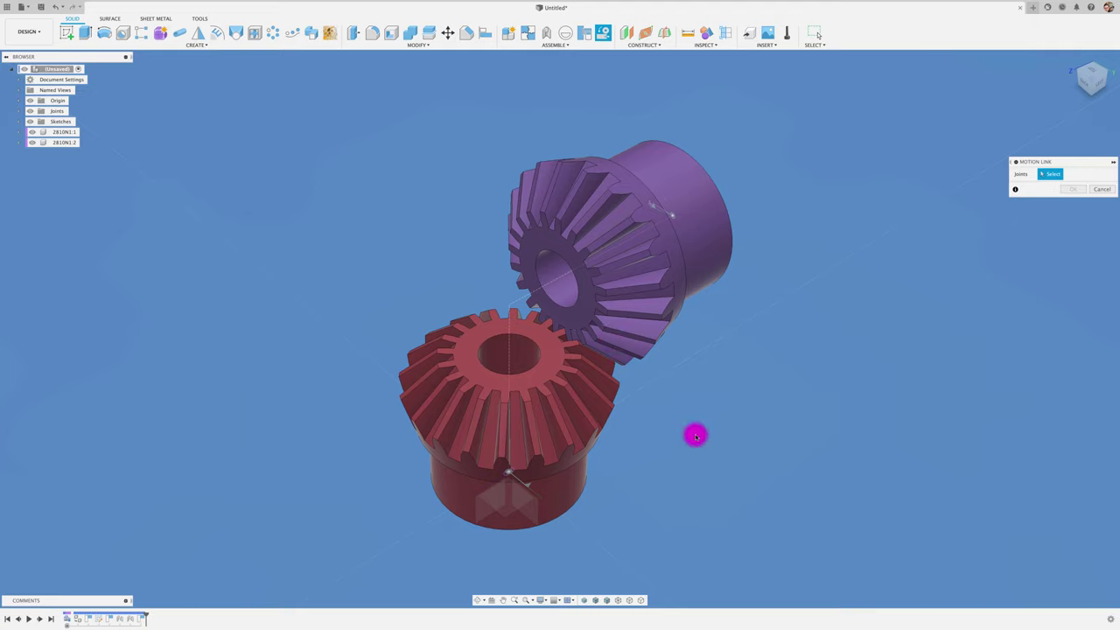
left_click(529, 484)
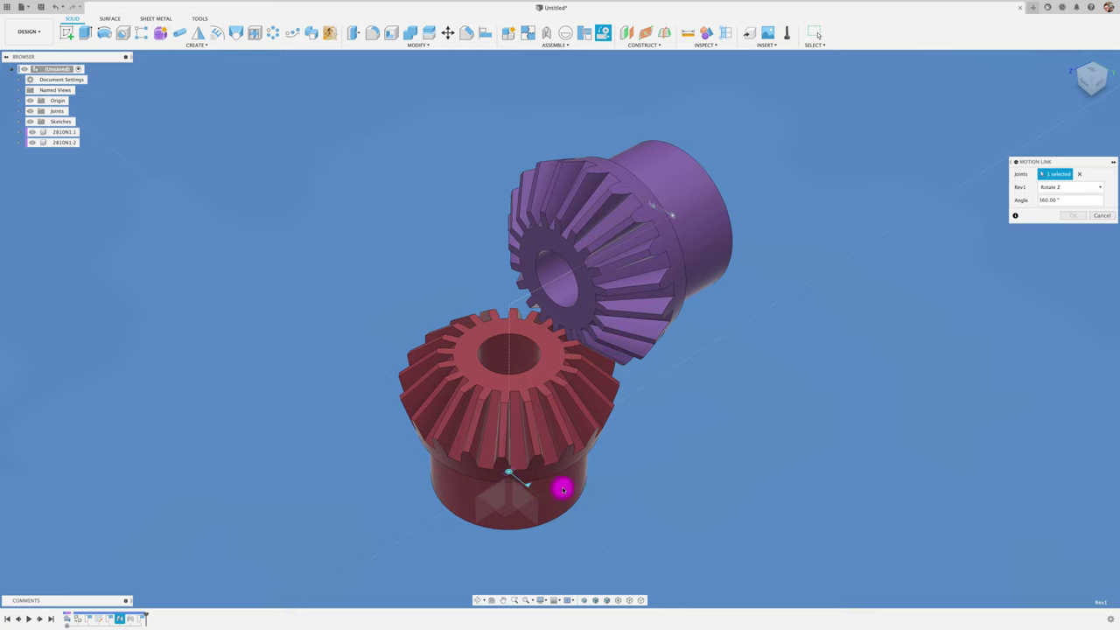
left_click(656, 210)
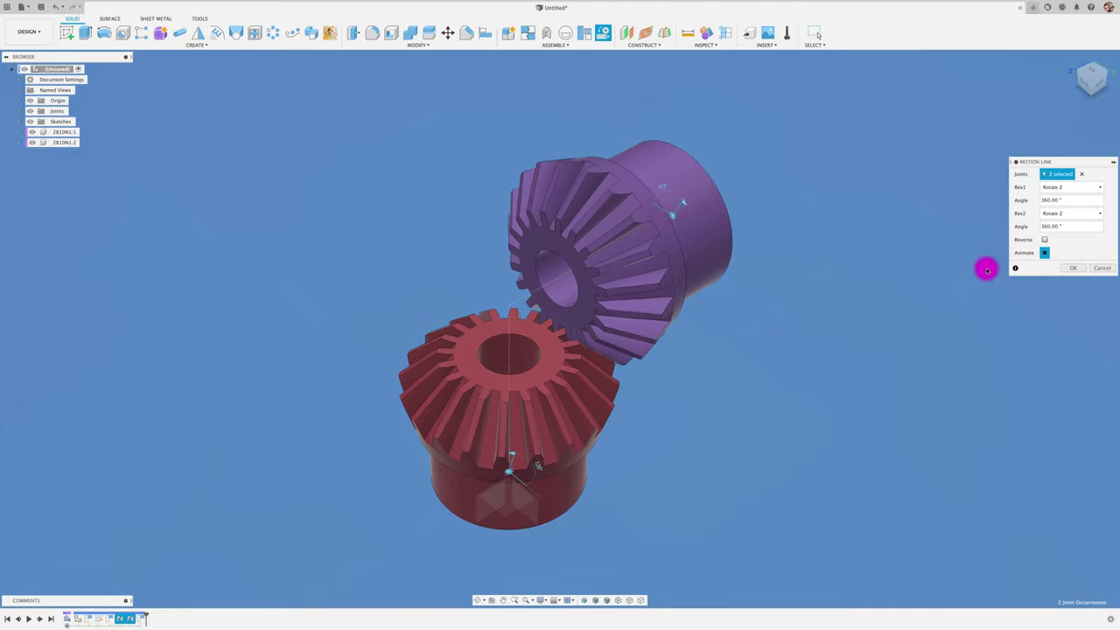
left_click_drag(1080, 161, 863, 152)
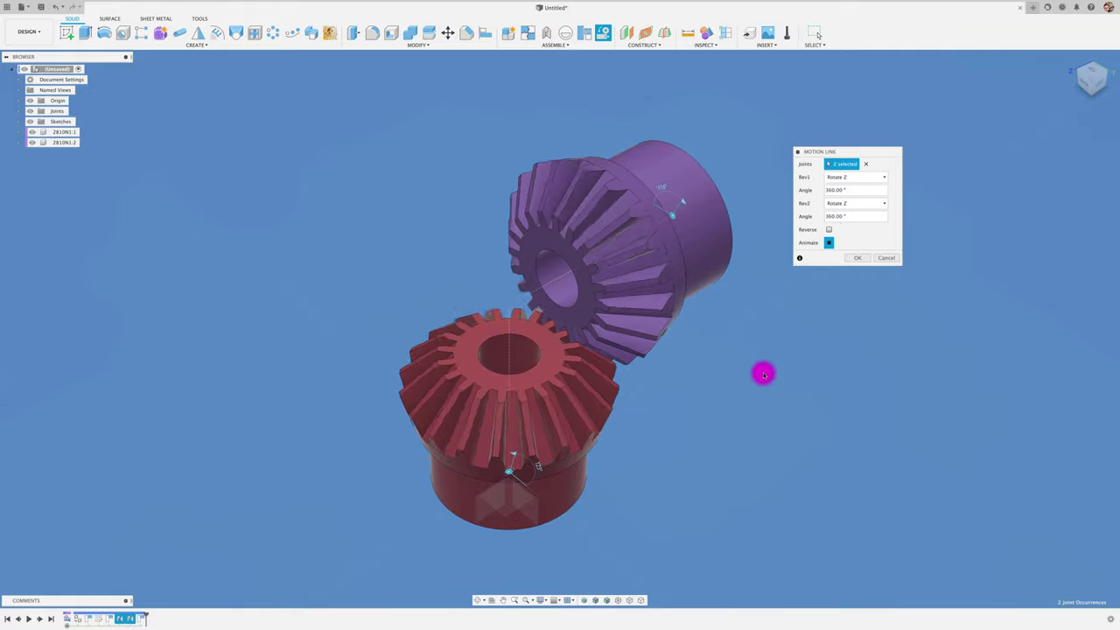
left_click(862, 259)
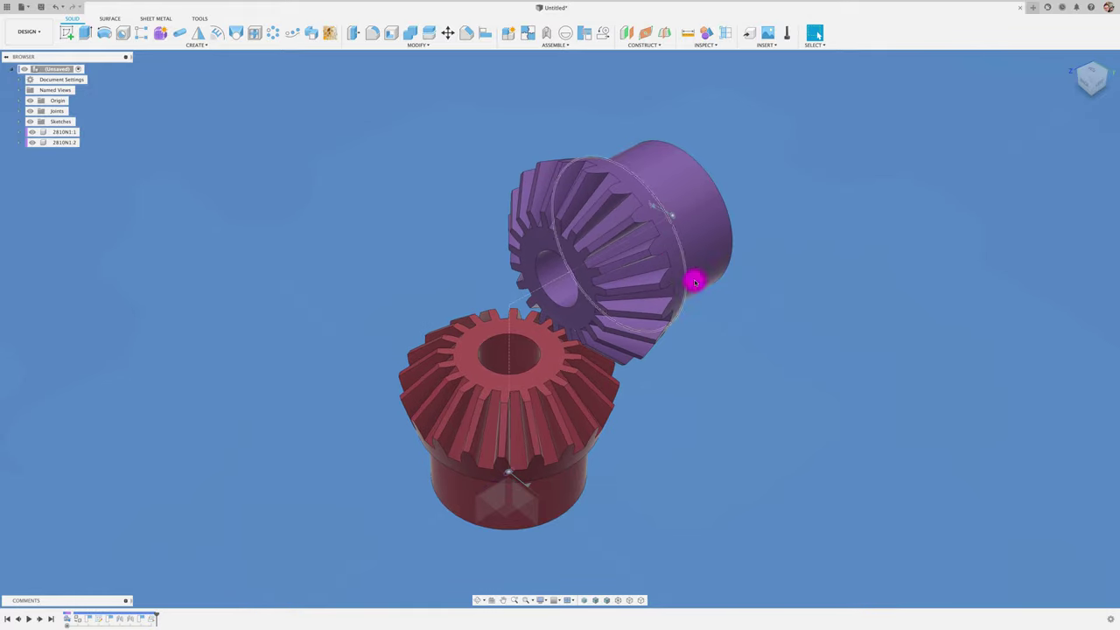
left_click_drag(648, 342, 687, 253)
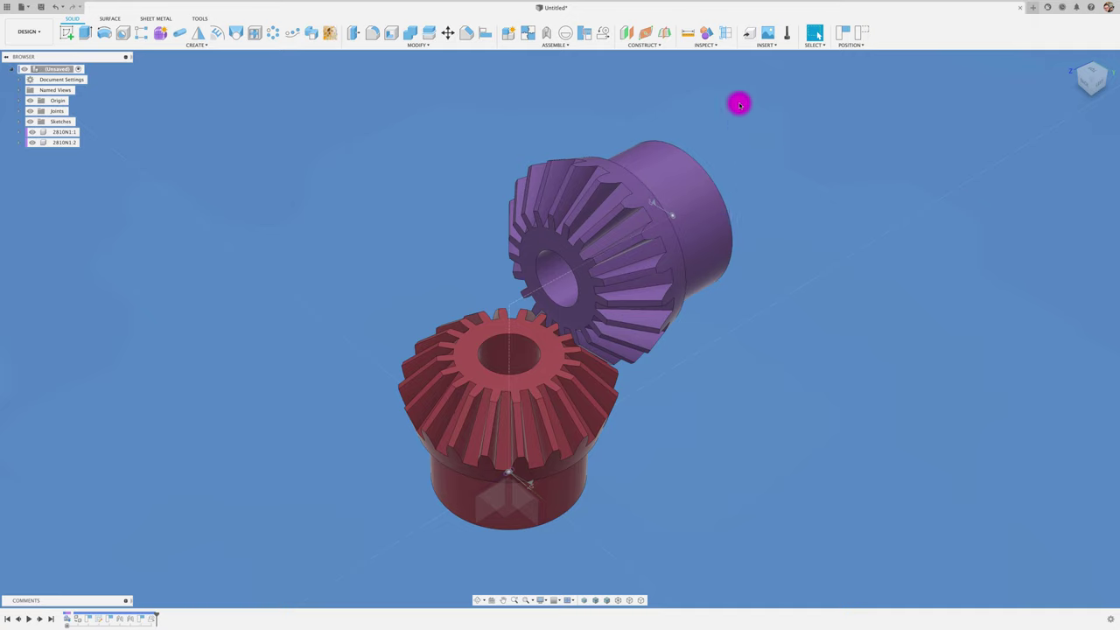
left_click(689, 35)
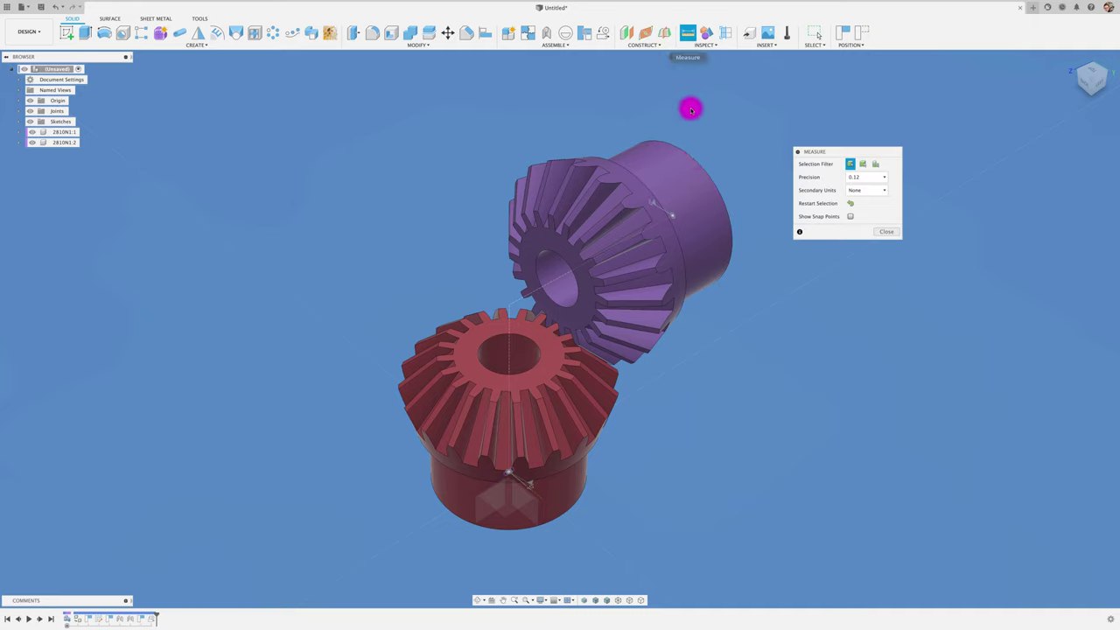
left_click(697, 160)
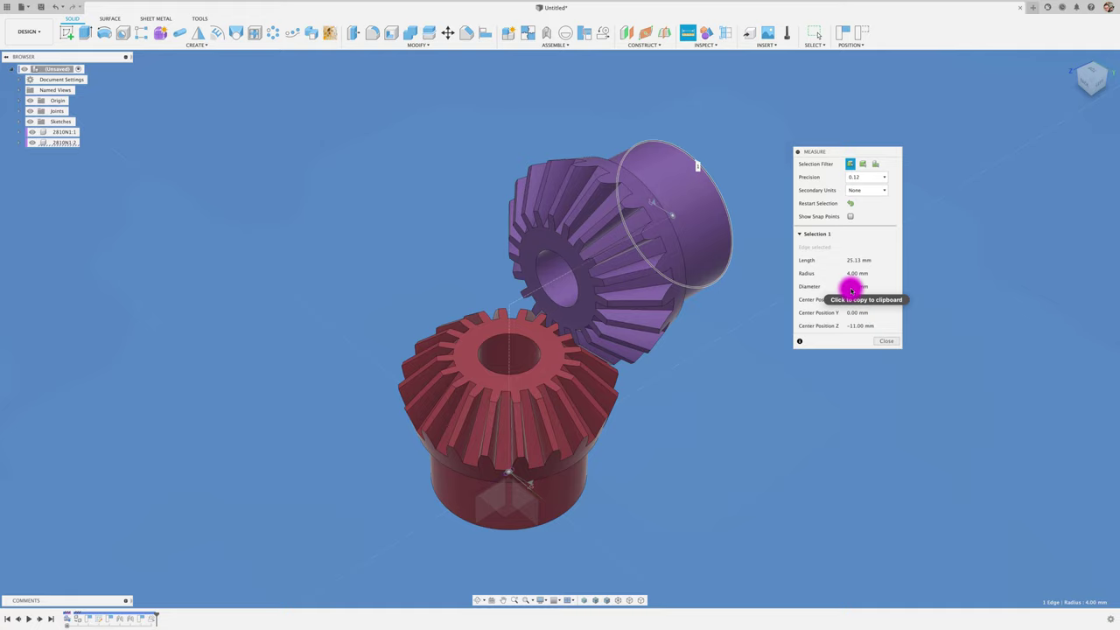
left_click(686, 417)
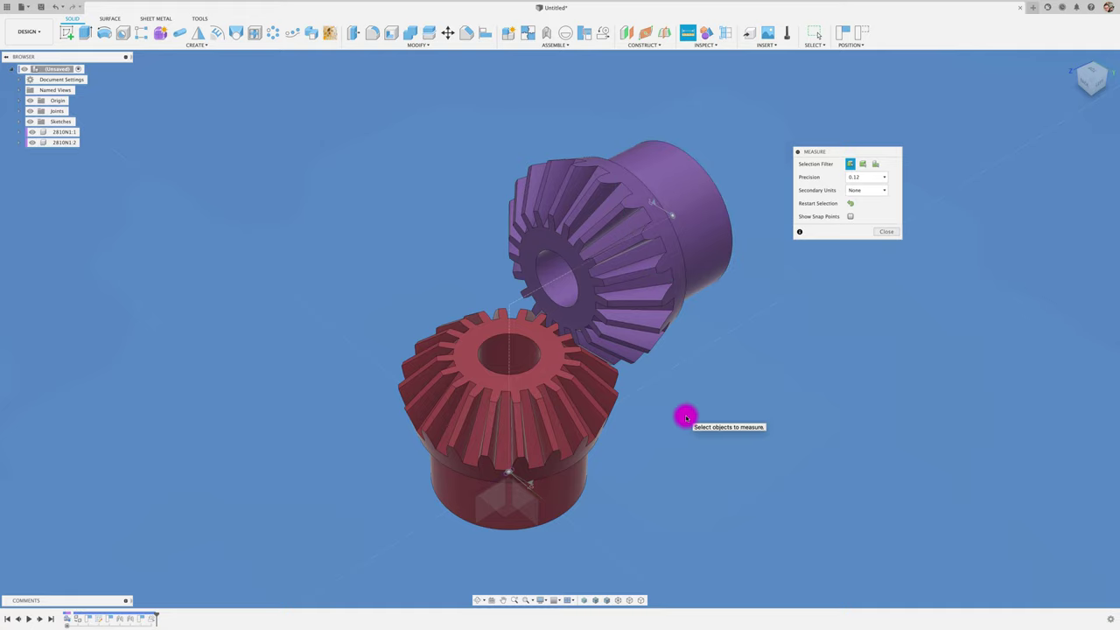
left_click(886, 231)
scroll(670, 289, "down", 2)
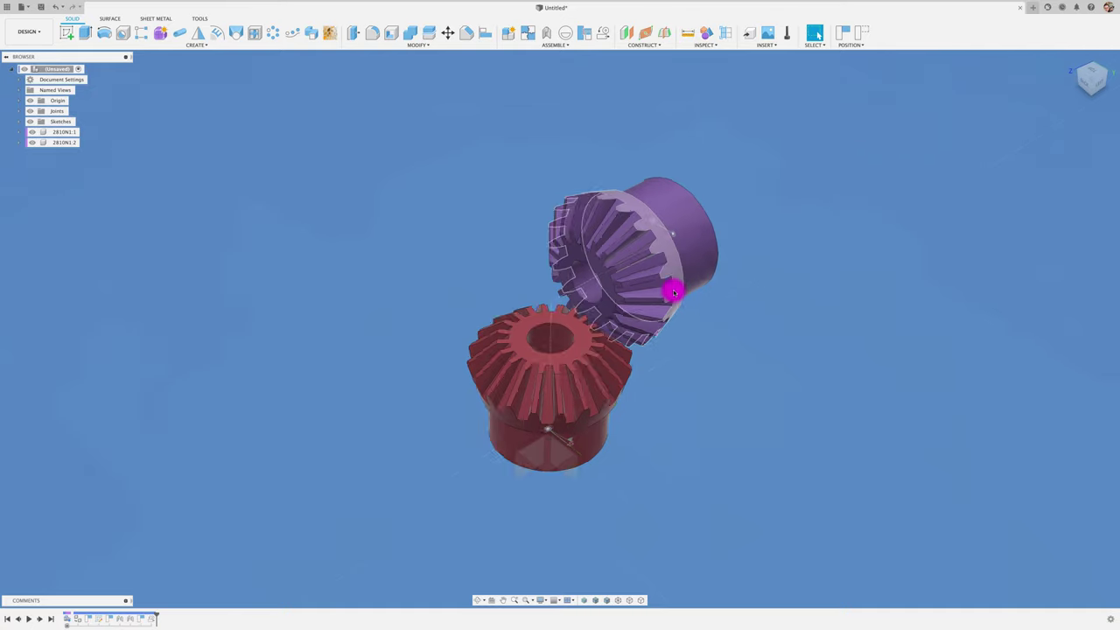
scroll(670, 289, "down", 3)
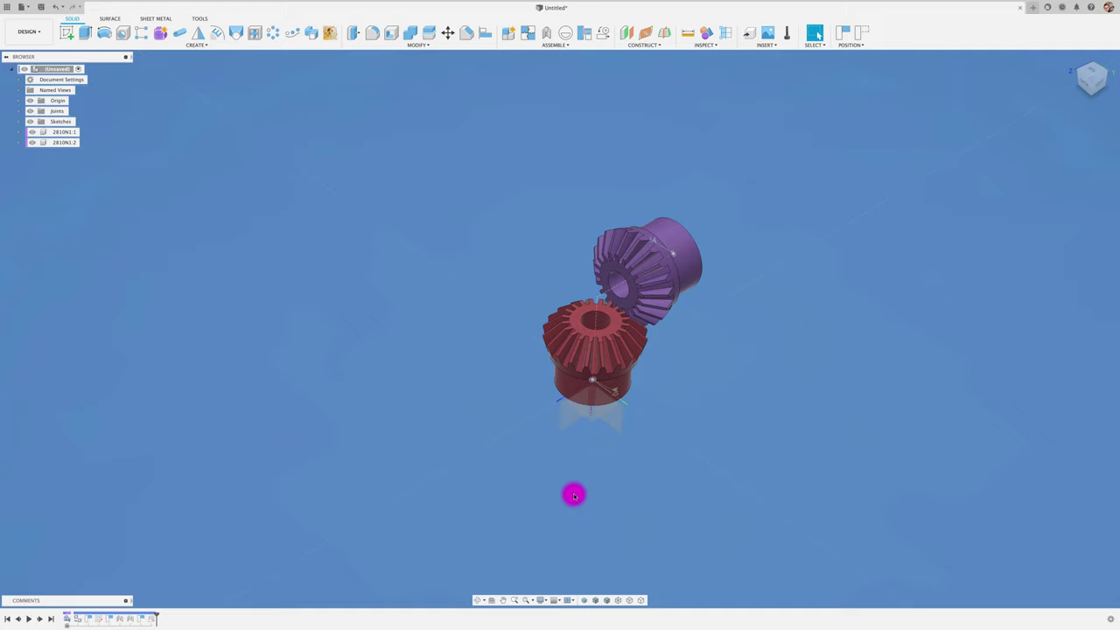
mouse_move(625, 458)
middle_mouse_down("shift")
mouse_move(662, 380)
mouse_move(663, 416)
middle_mouse_up("shift")
scroll(662, 380, "up", 3)
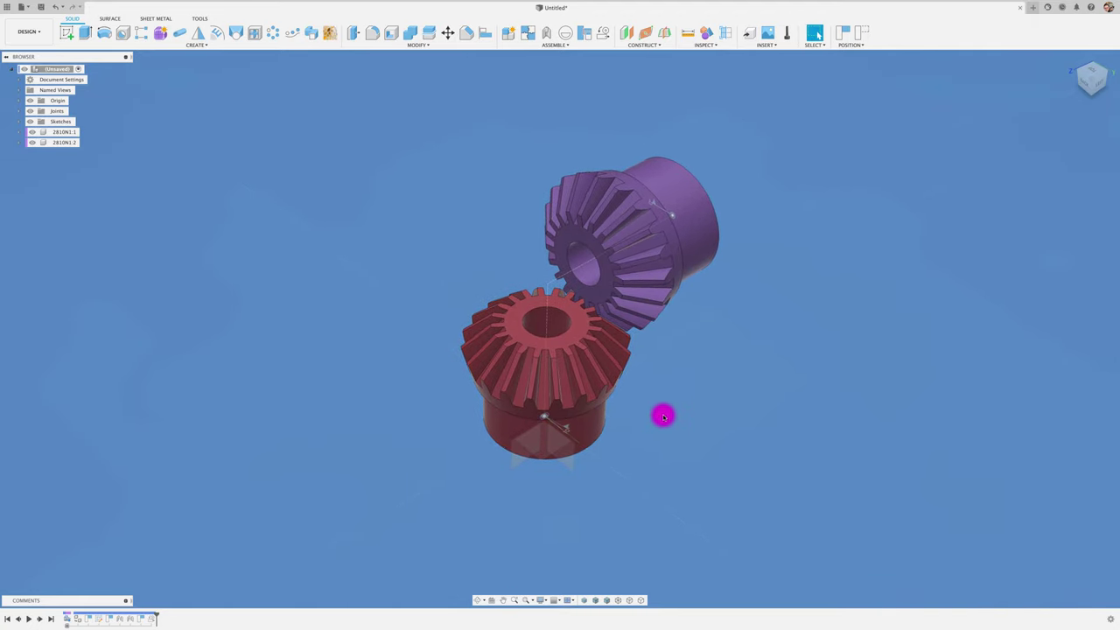